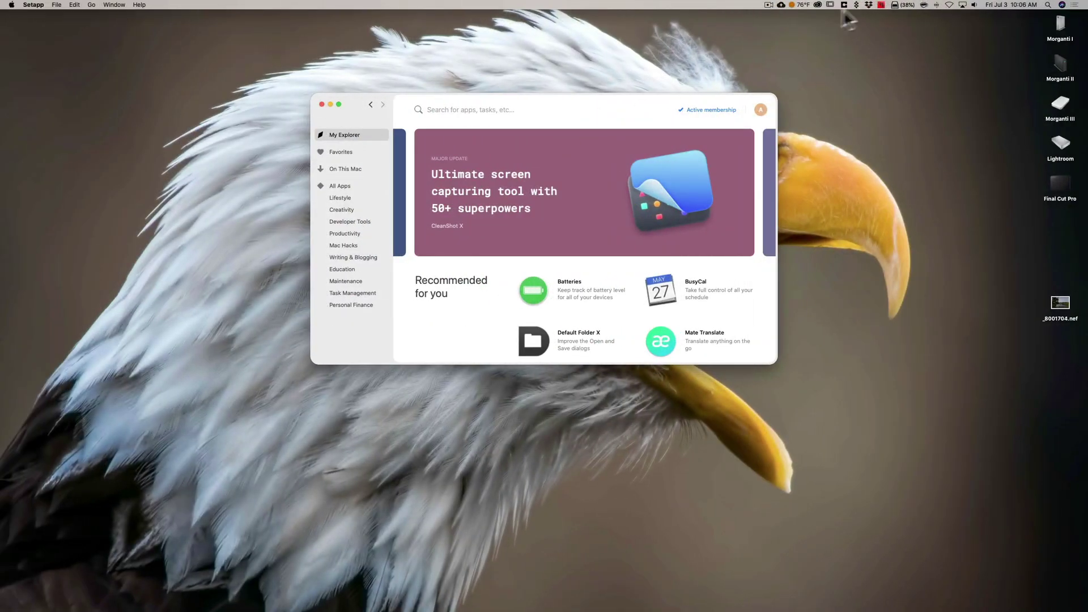
- Search the app catalogue for "photography" and look through the matching apps
click(443, 110)
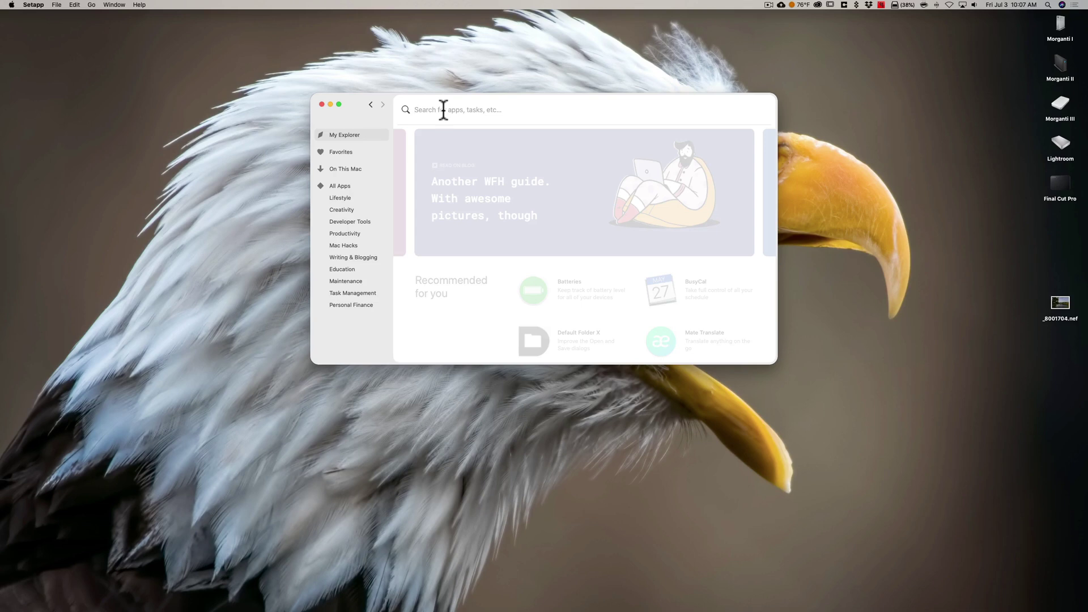
text(photography)
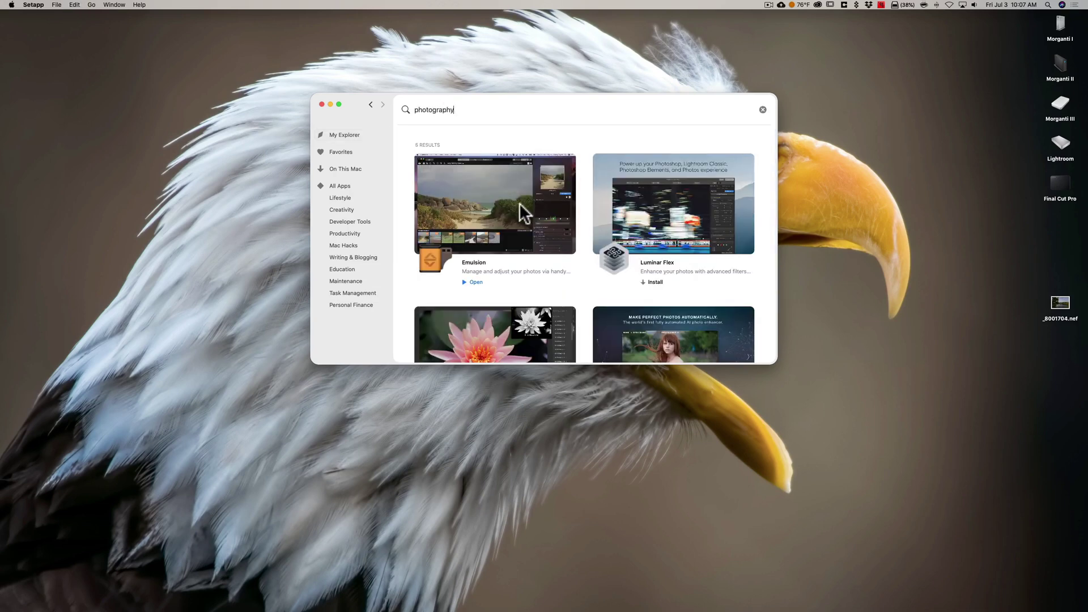
scroll(520, 204, down, 1)
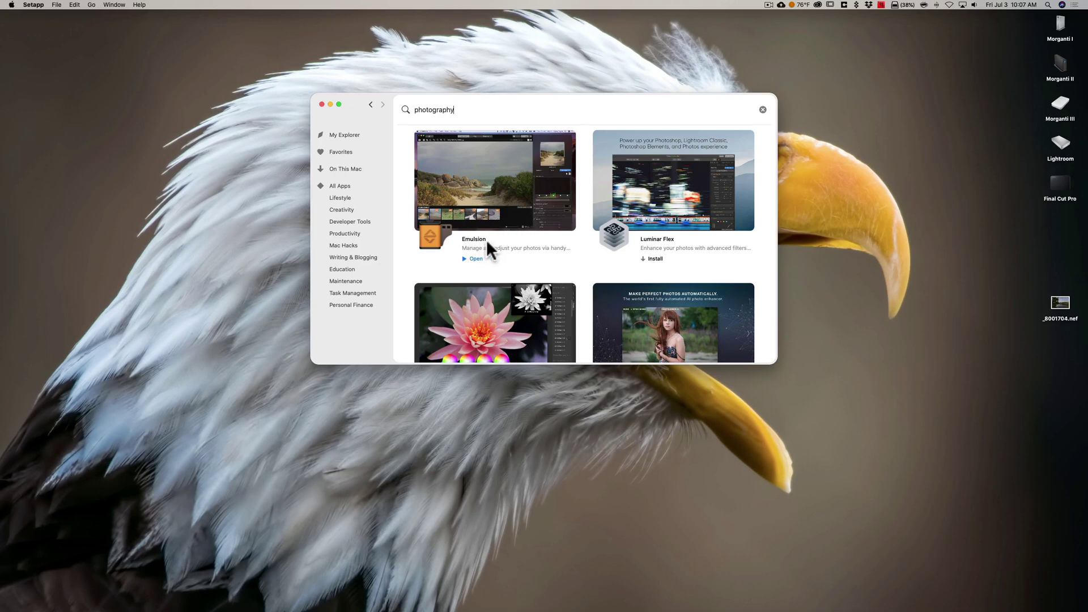
scroll(569, 227, down, 3)
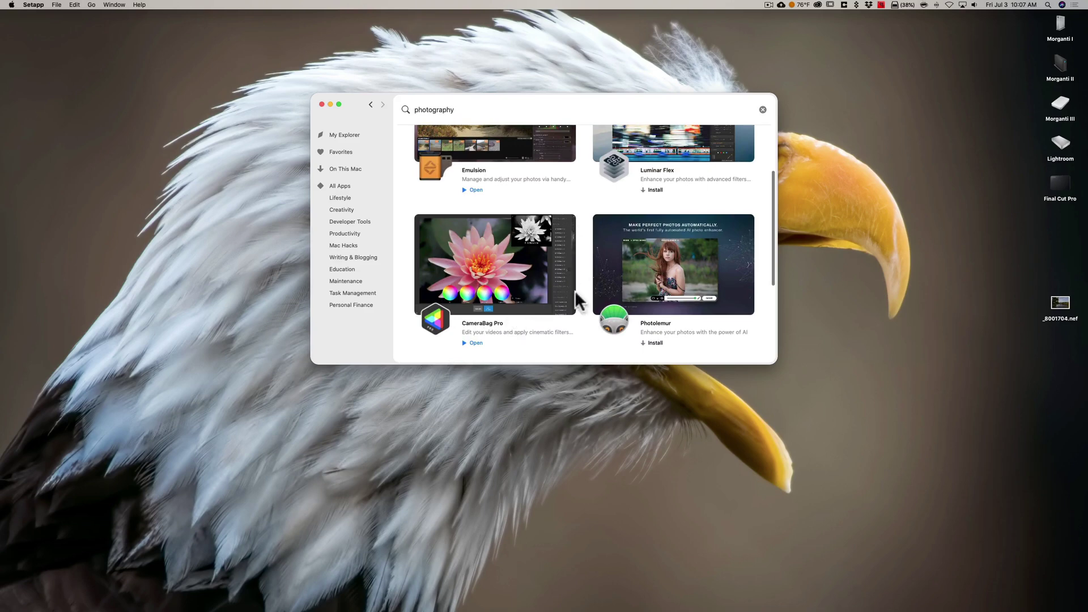
scroll(590, 298, down, 2)
scroll(634, 280, down, 2)
scroll(614, 266, down, 2)
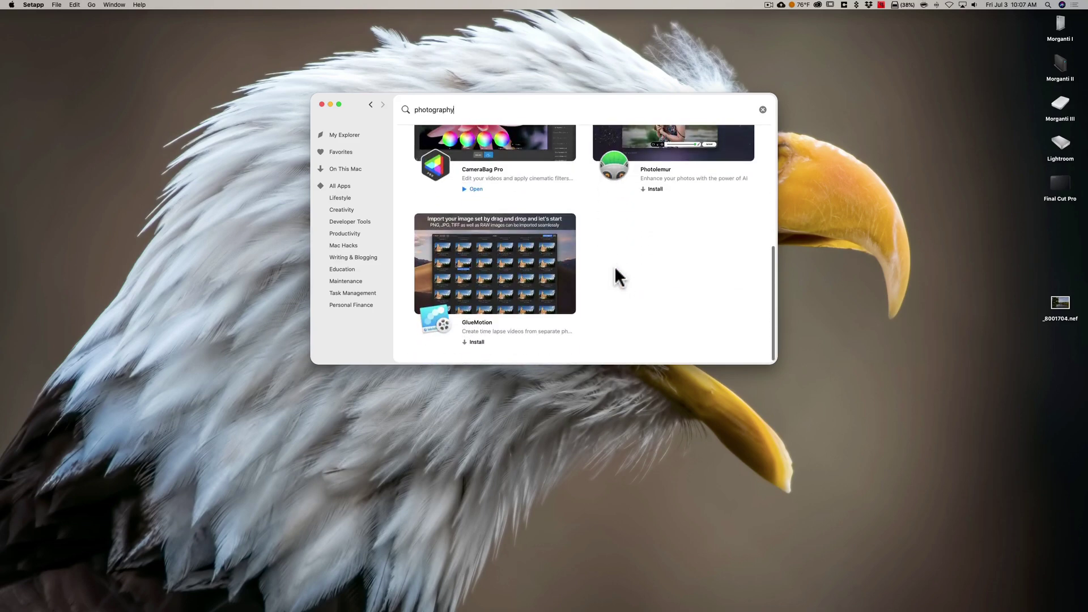
scroll(499, 320, up, 3)
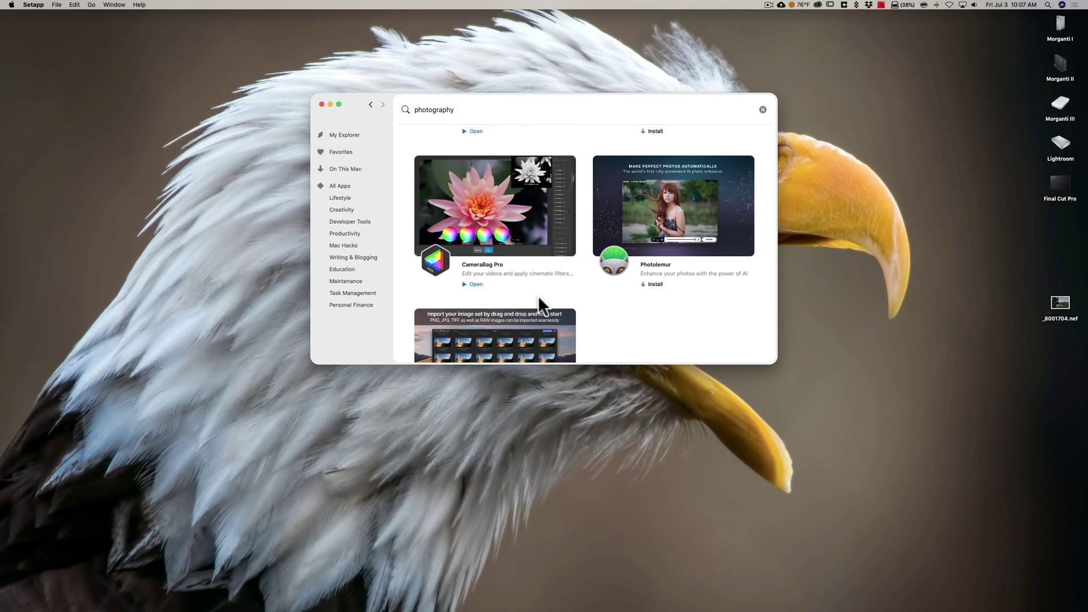
scroll(539, 294, up, 1)
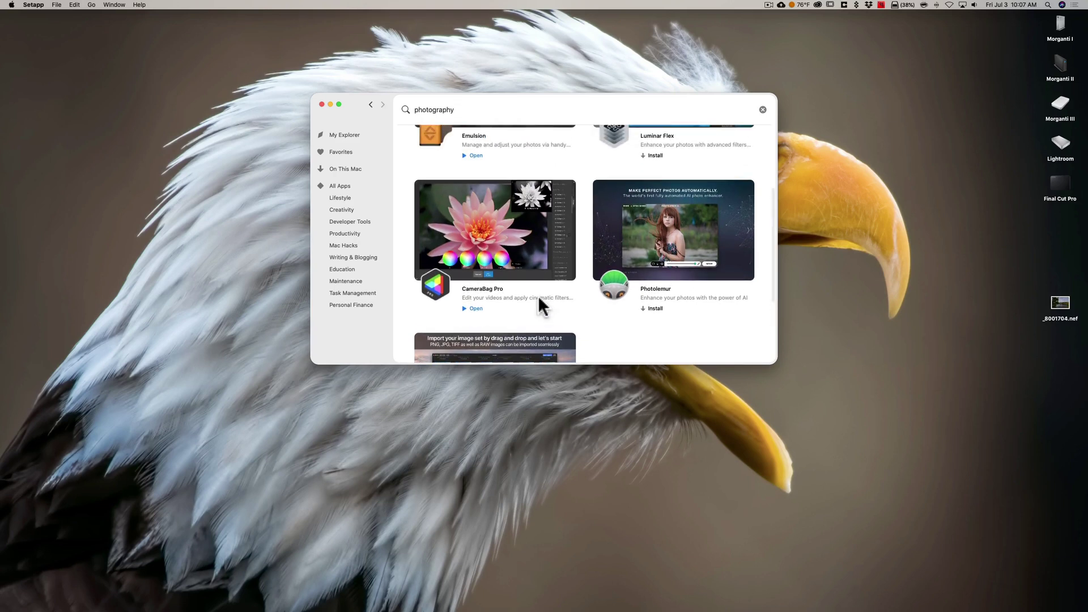
scroll(538, 303, down, 1)
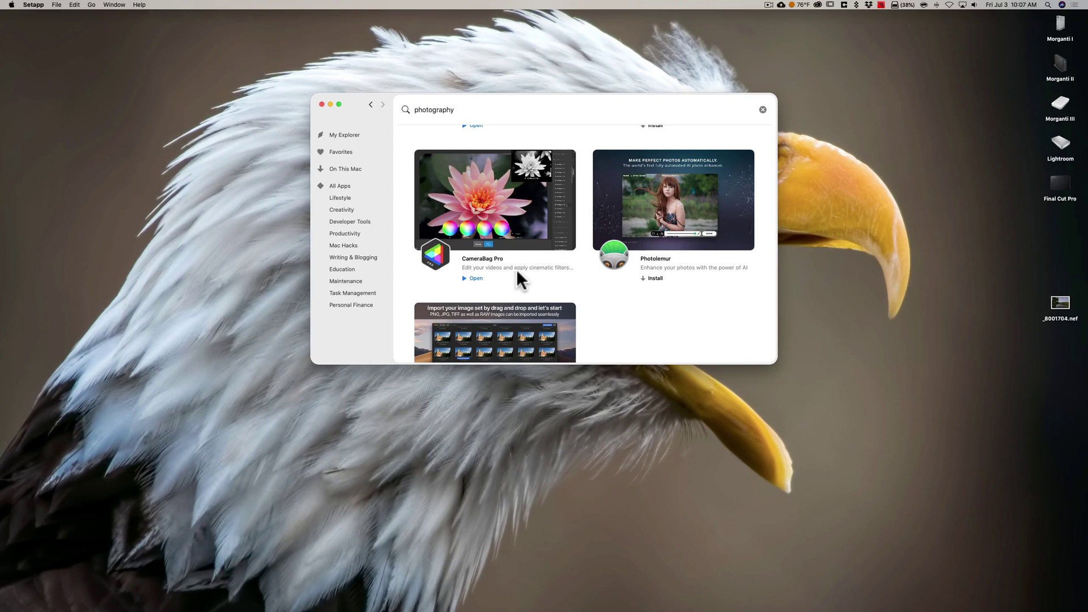
- Launch CameraBag Pro, dismiss its welcome screen and load the photo _8001704.nef from the Desktop
click(478, 278)
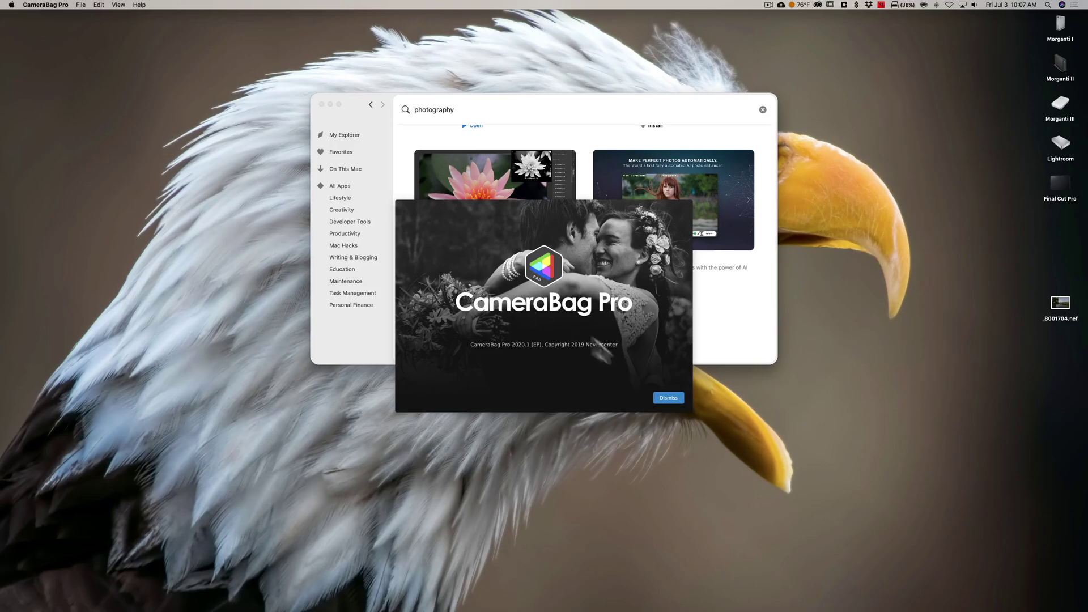
click(672, 398)
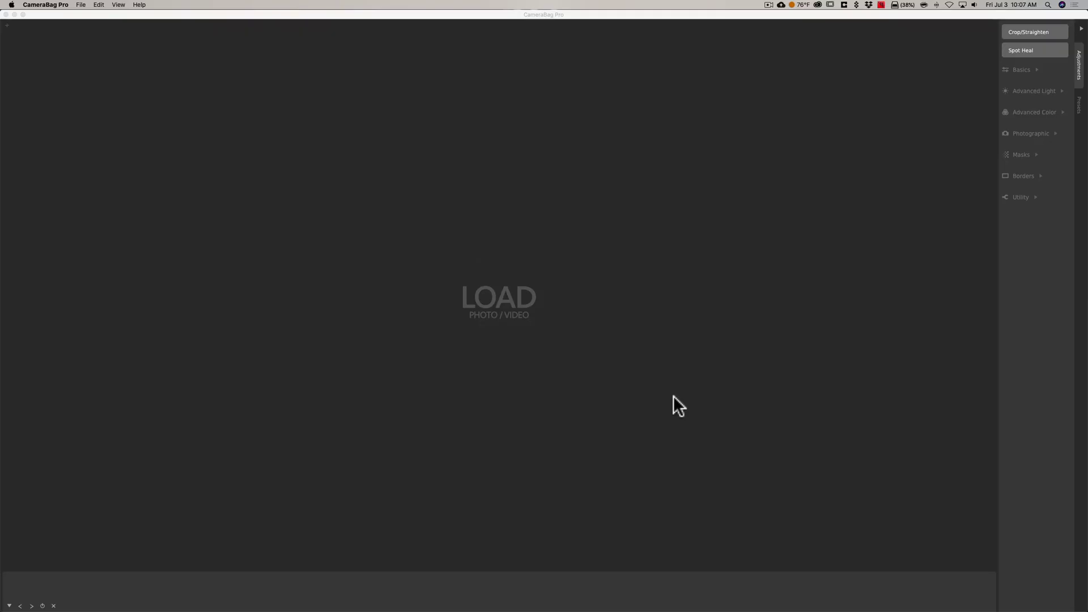
click(500, 297)
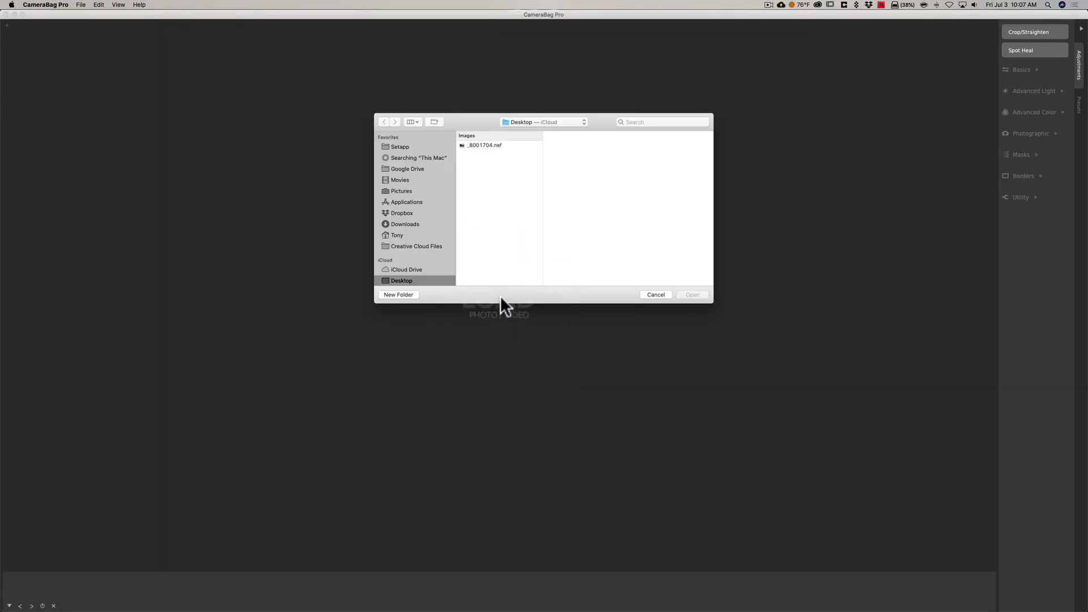
click(491, 145)
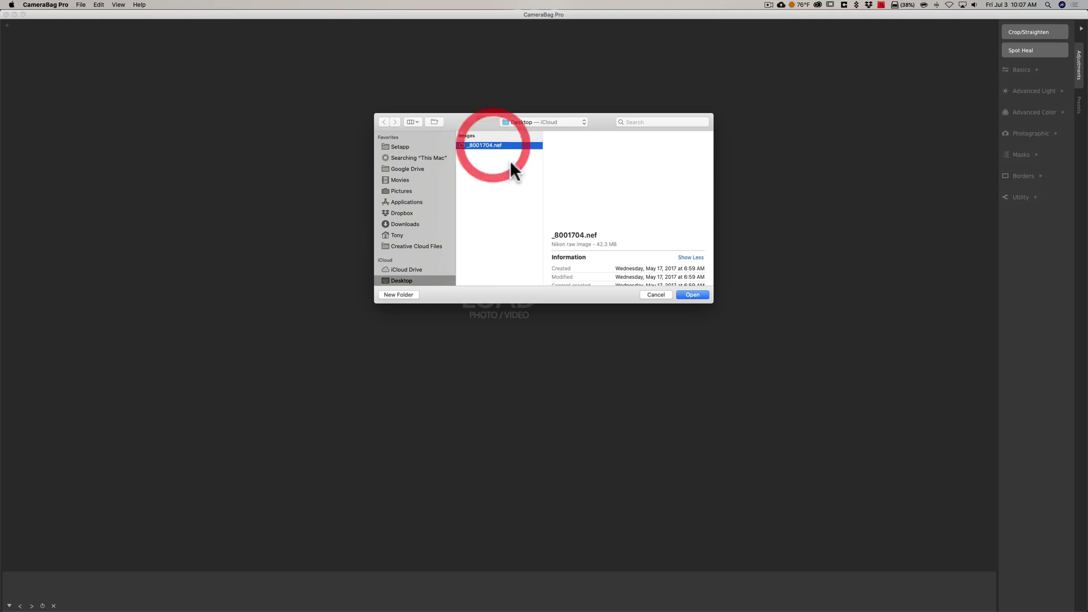
click(692, 293)
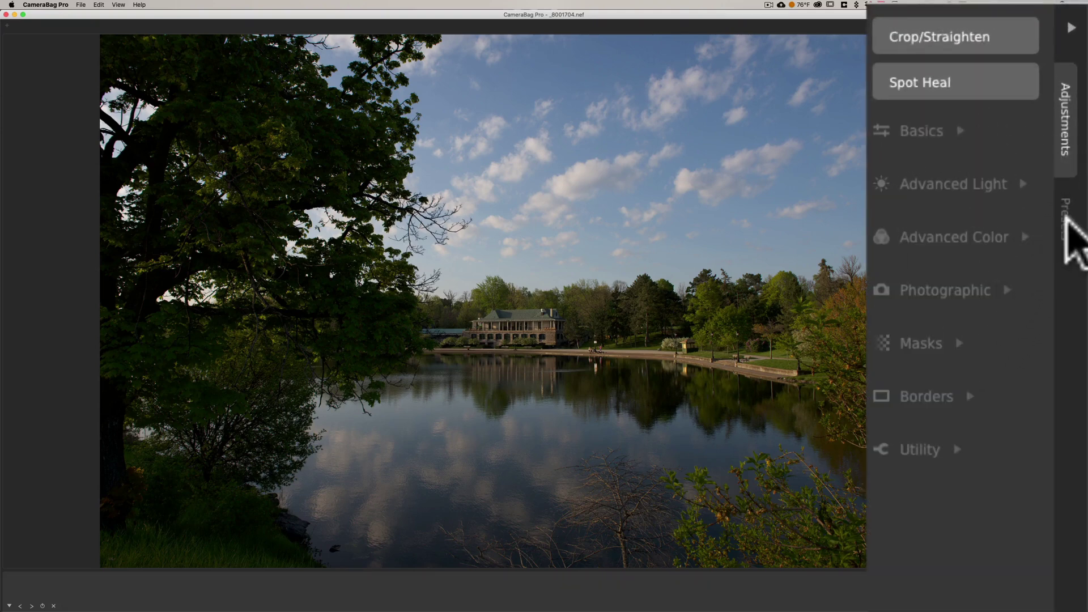
- Look through the available presets, including the Architecture, B+W, Classic Photography and Color Correction groups, and preview some on the photo
click(1065, 220)
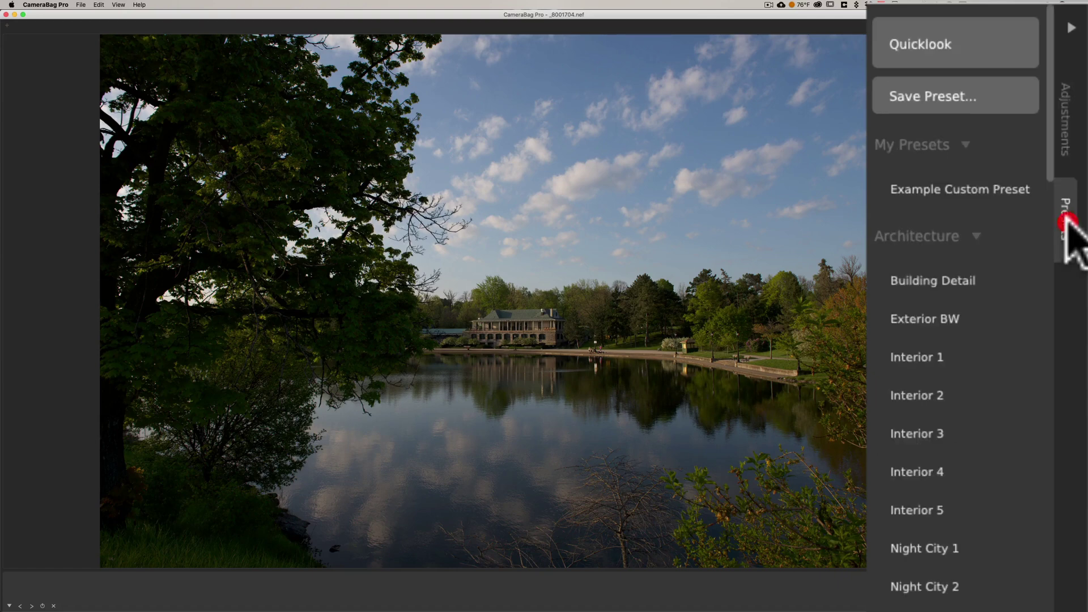
scroll(943, 499, down, 10)
scroll(944, 504, down, 5)
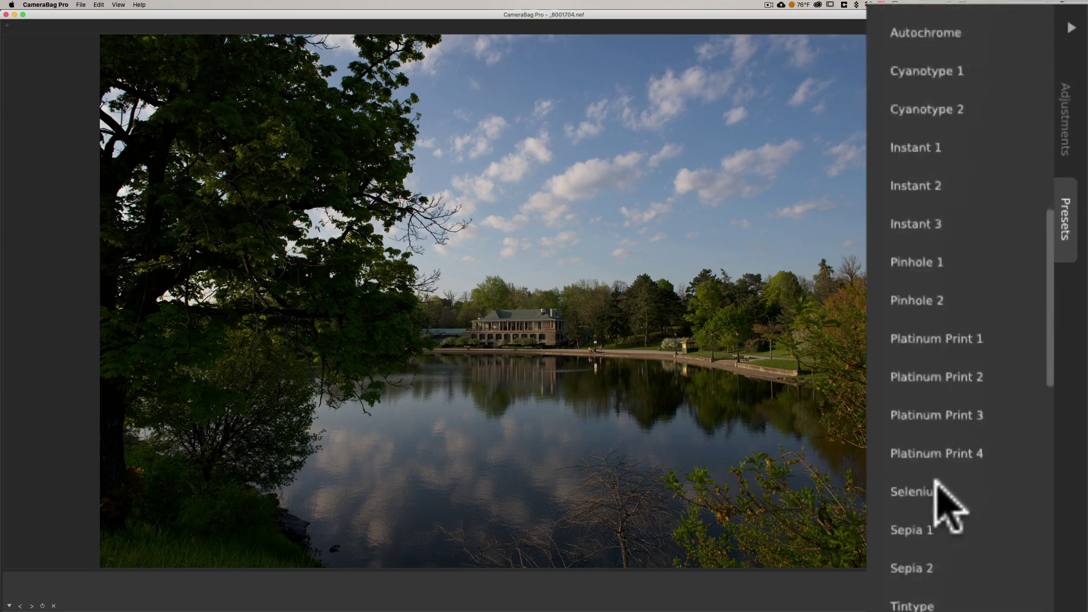
scroll(988, 340, up, 20)
mouse_move(1024, 222)
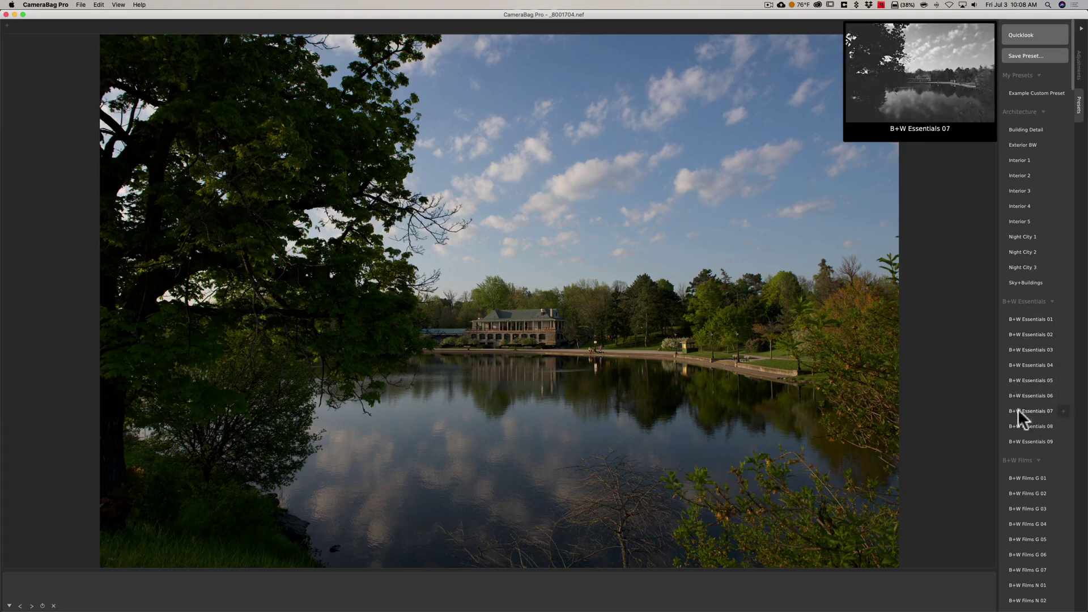
scroll(1014, 359, down, 3)
scroll(1012, 357, down, 8)
scroll(1012, 357, down, 5)
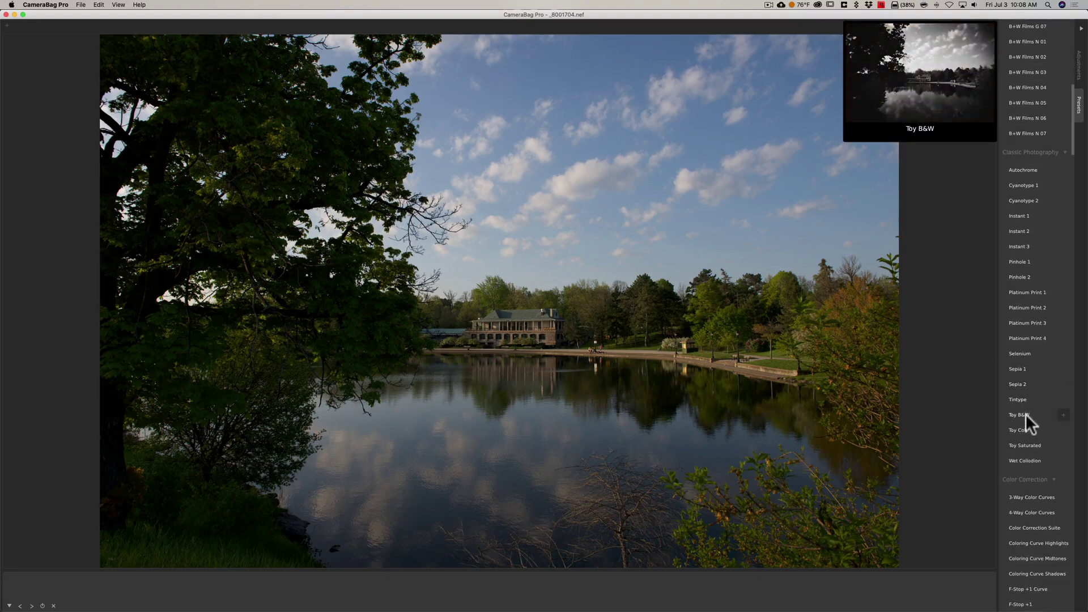
scroll(1028, 461, down, 2)
scroll(1028, 461, down, 1)
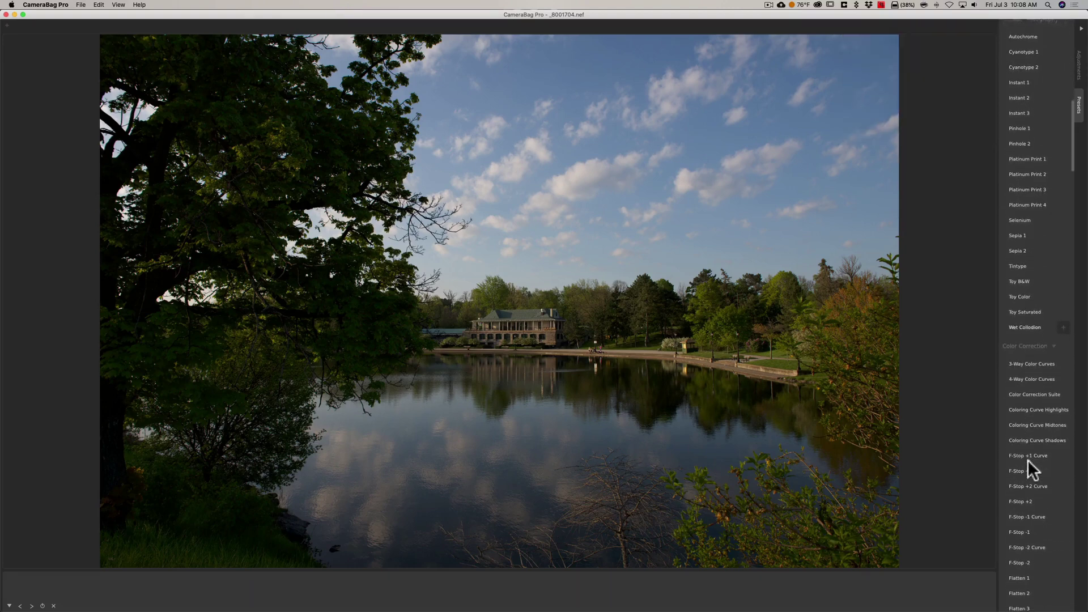
scroll(1025, 340, up, 20)
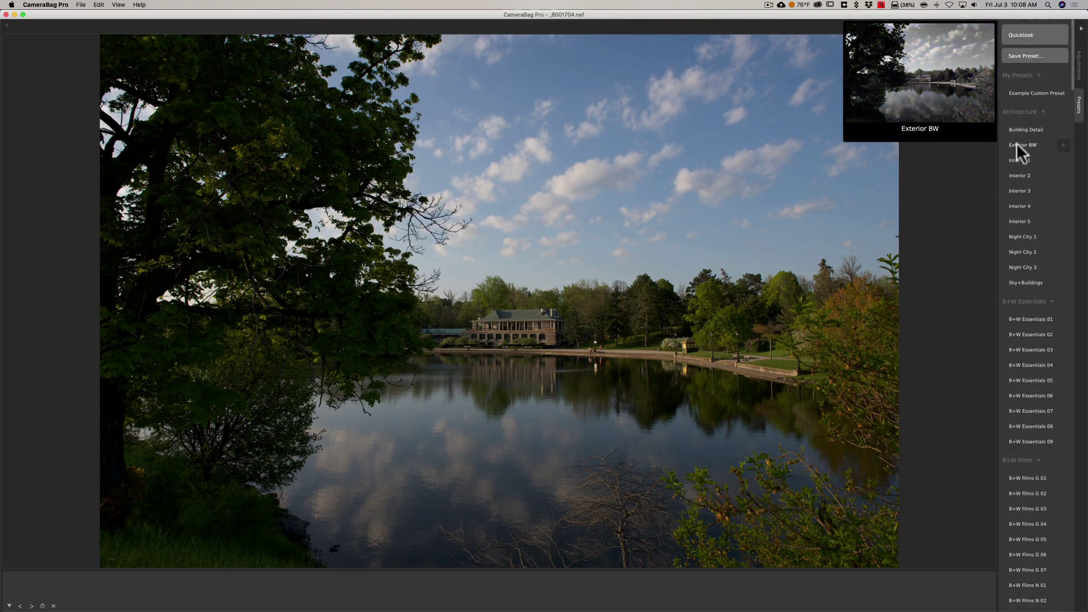
- Examine the presets as full-window Quicklook thumbnails of the photo, then close the overview without applying one
click(1021, 34)
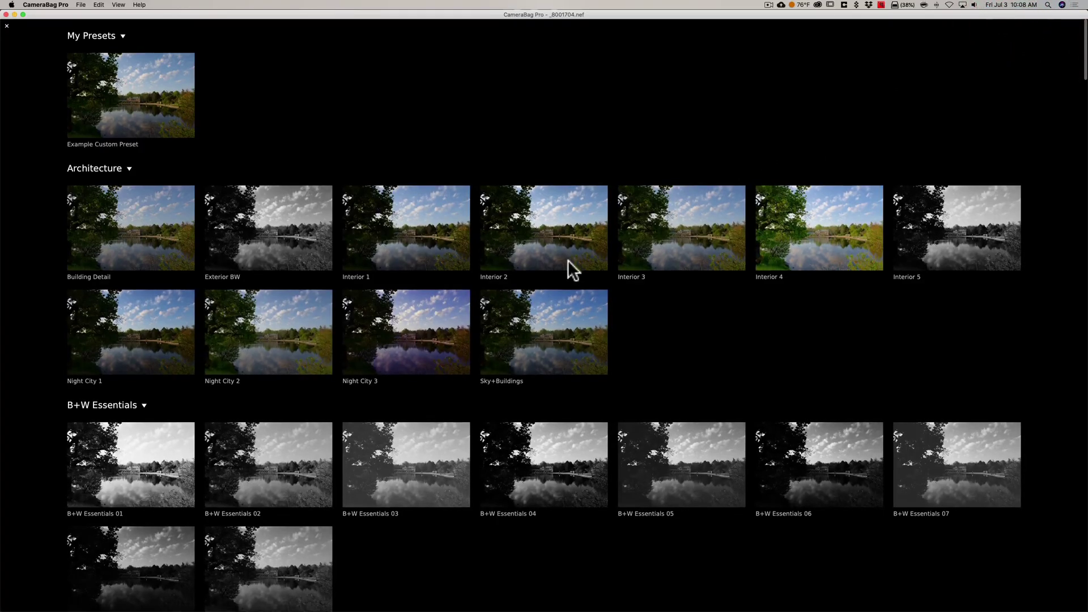
scroll(600, 393, down, 10)
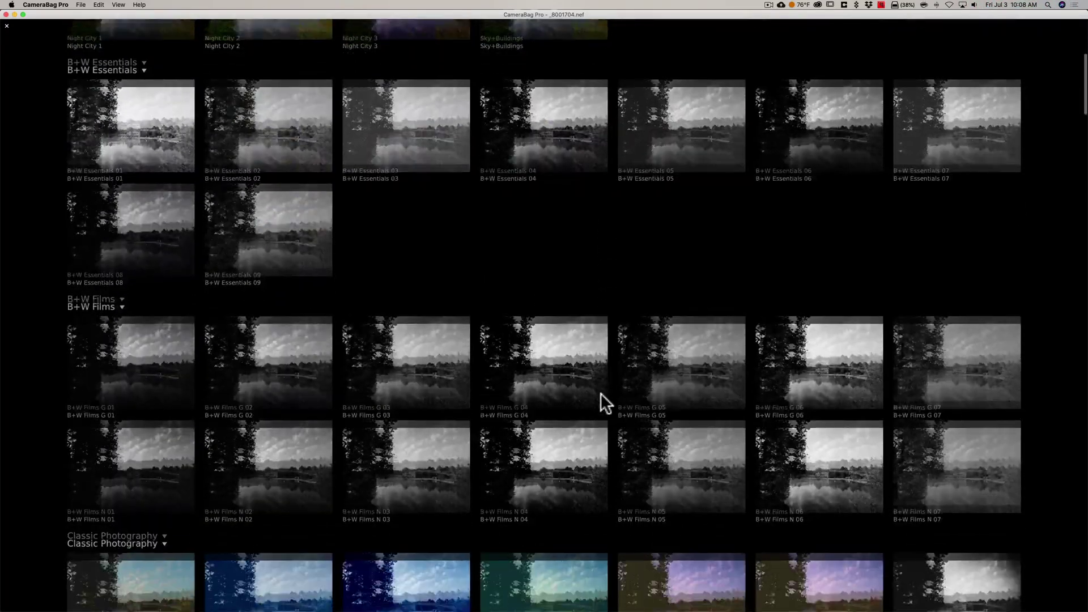
scroll(600, 393, down, 20)
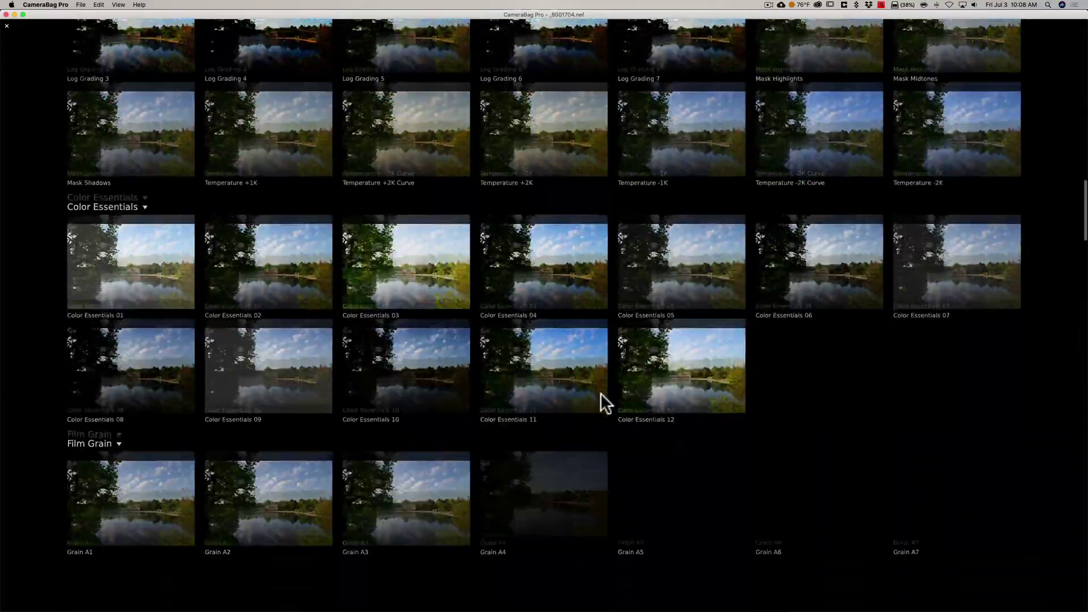
scroll(600, 393, down, 10)
scroll(600, 393, down, 10)
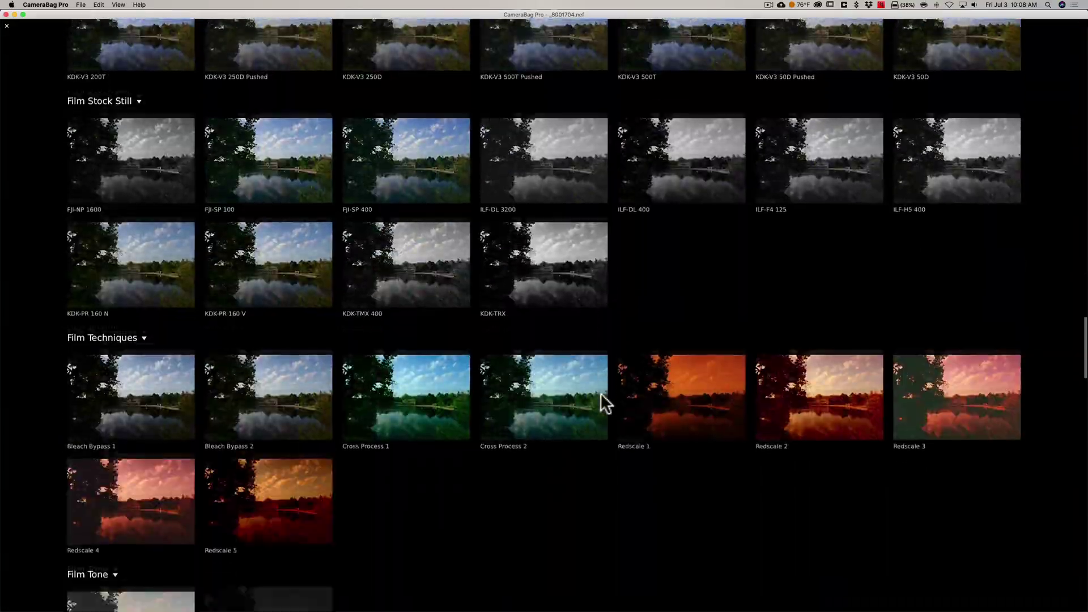
scroll(600, 392, up, 20)
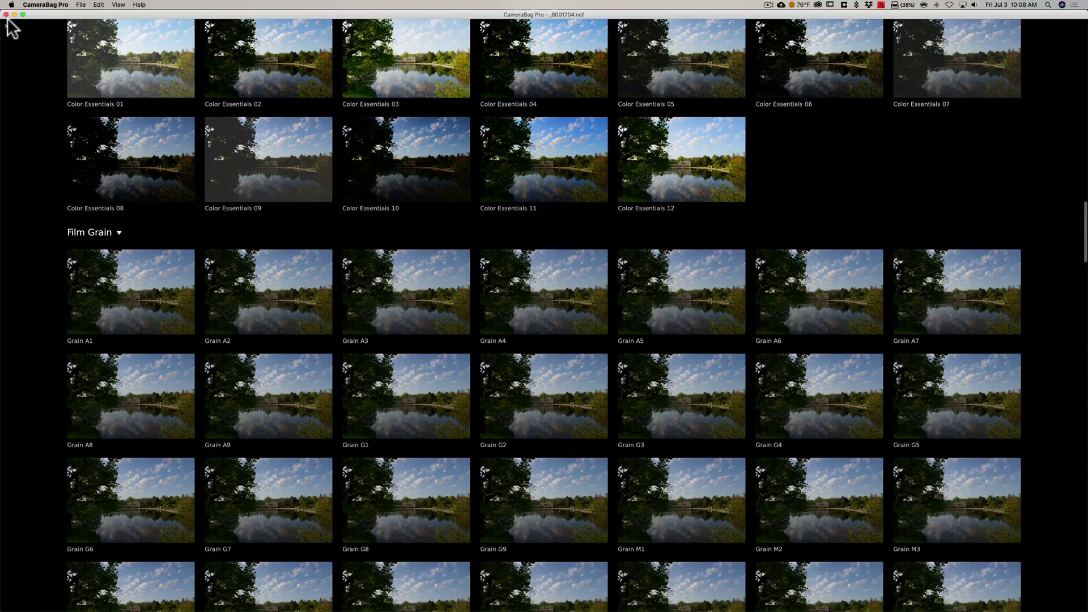
click(7, 25)
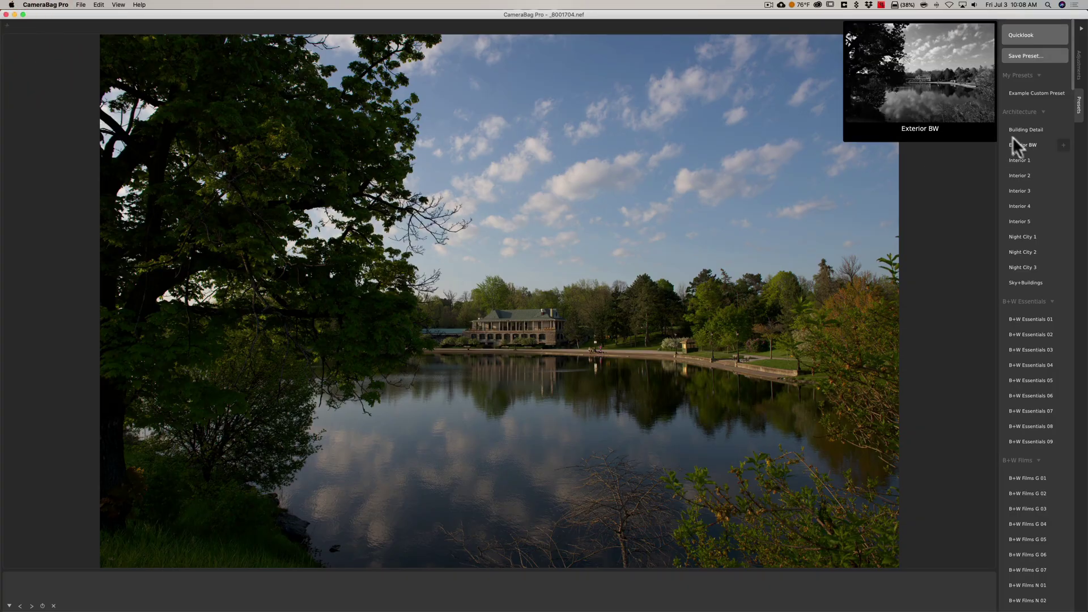
- Straighten the photo by -0.05 with the Crop/Straighten adjustment and accept the result
click(1080, 66)
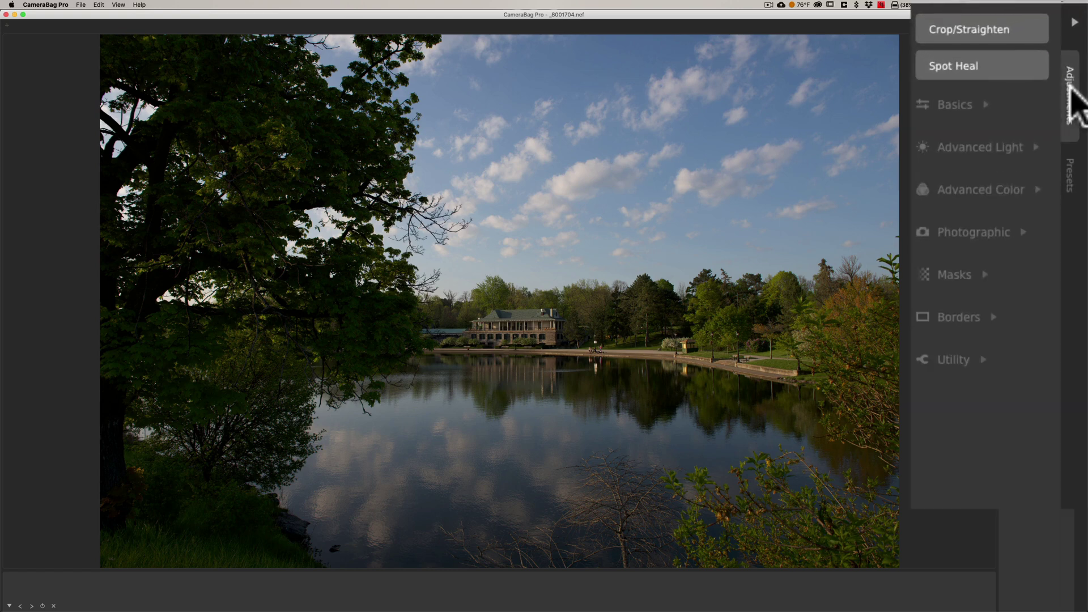
click(976, 30)
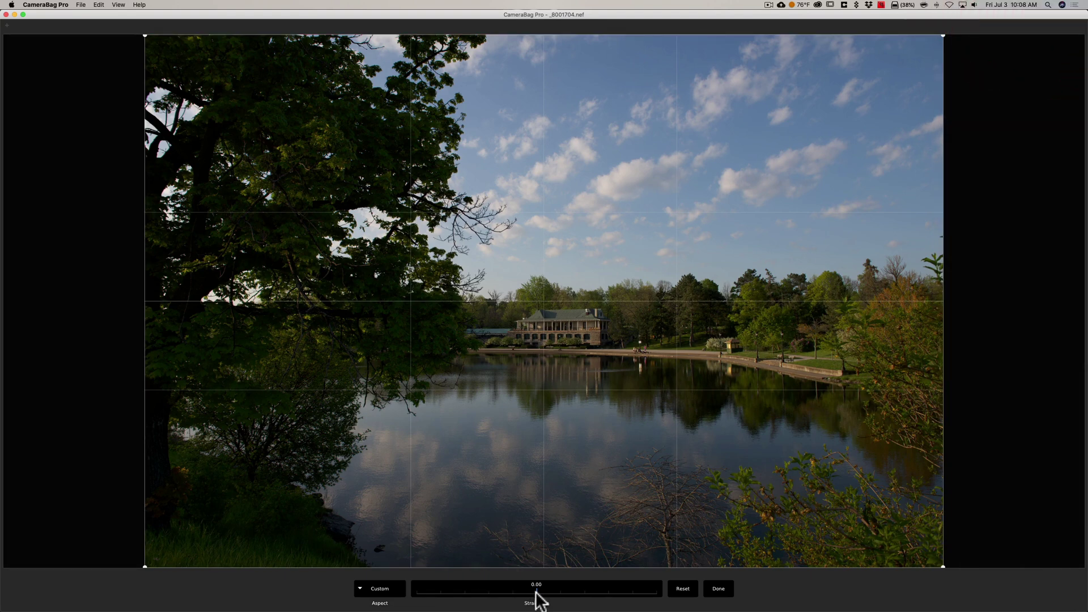
drag(536, 595, 536, 593)
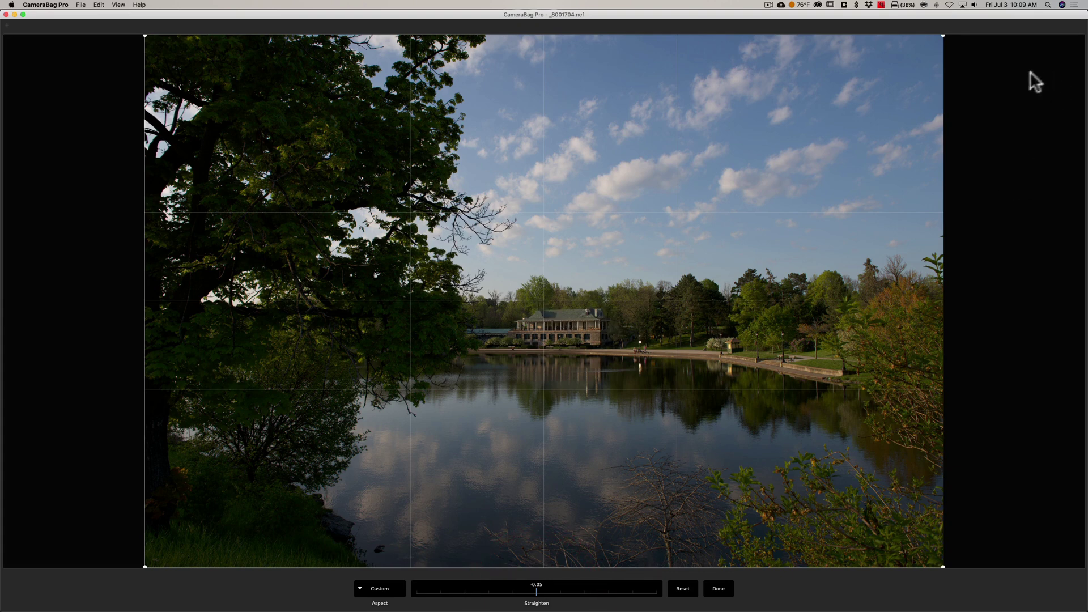
click(718, 589)
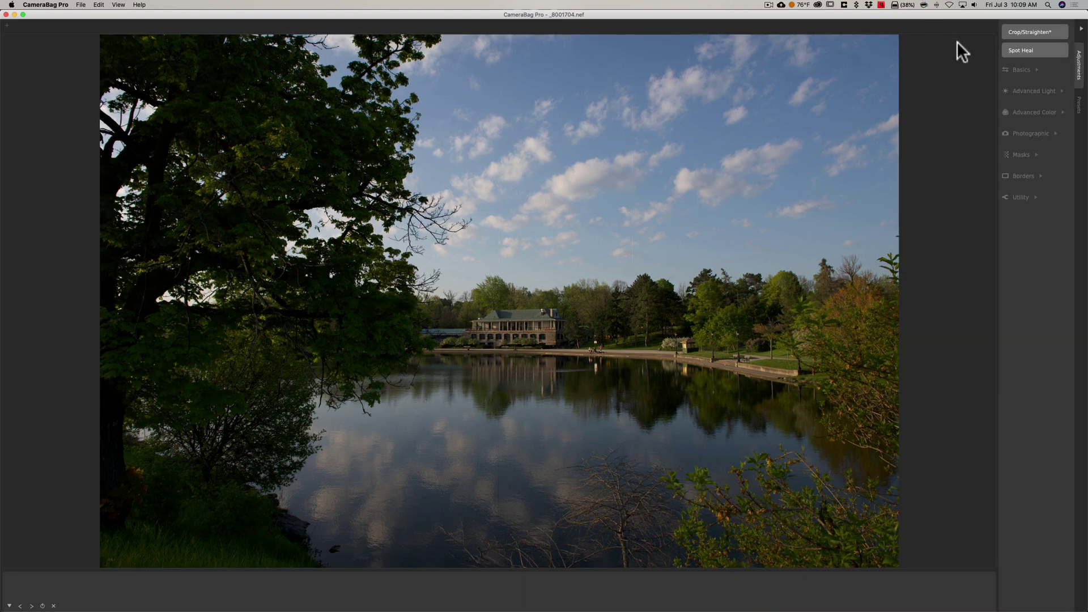
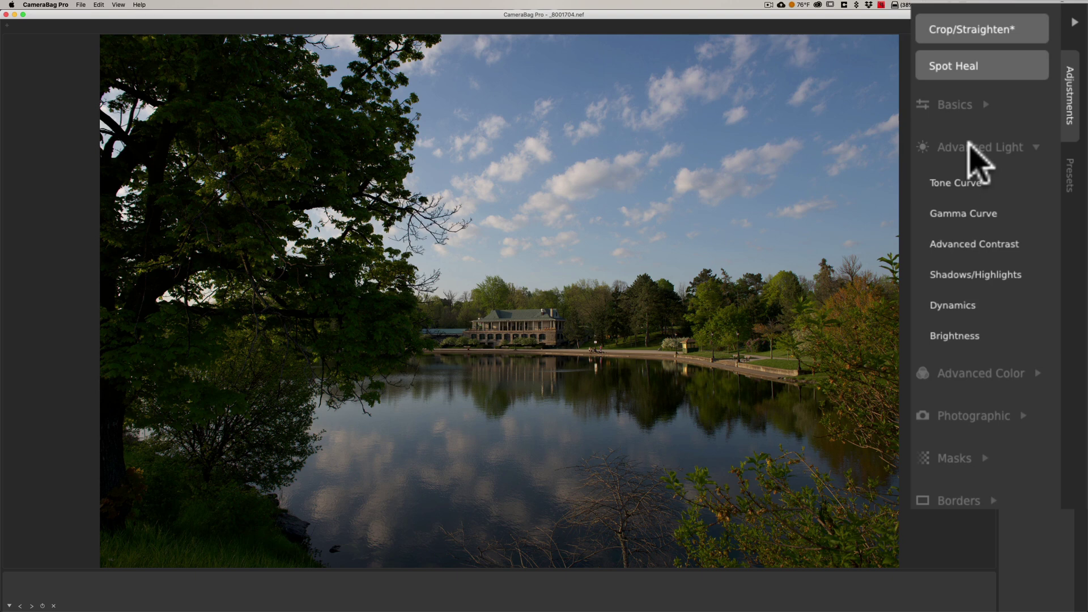
- Add a Shadows/Highlights adjustment with Shadows 59.75, Midtones 65.96 and Highlights 43.62, keeping the Value method
click(970, 274)
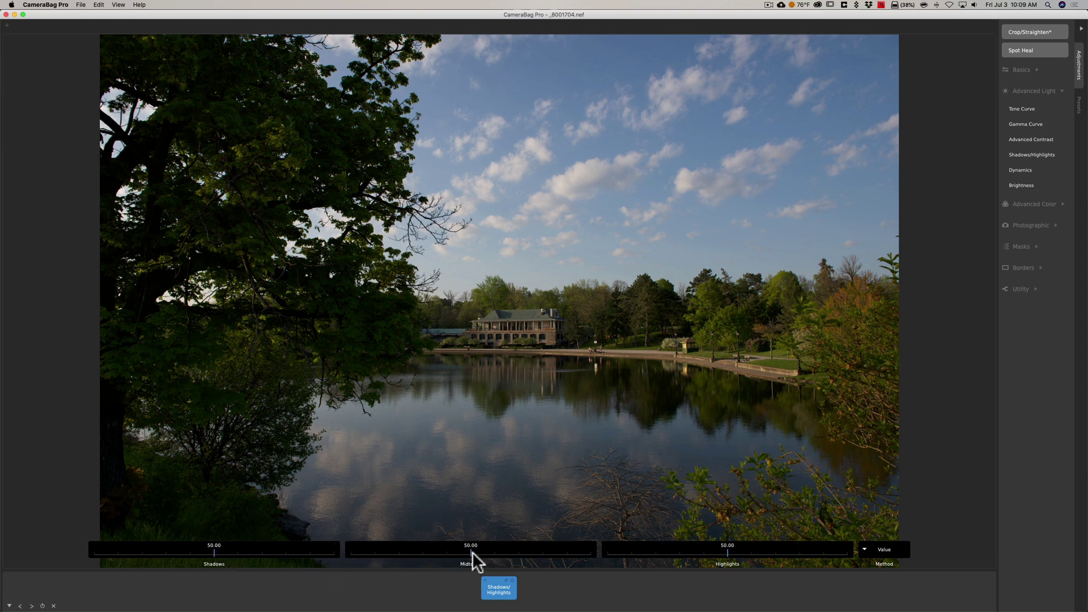
drag(469, 552, 508, 555)
drag(213, 552, 238, 552)
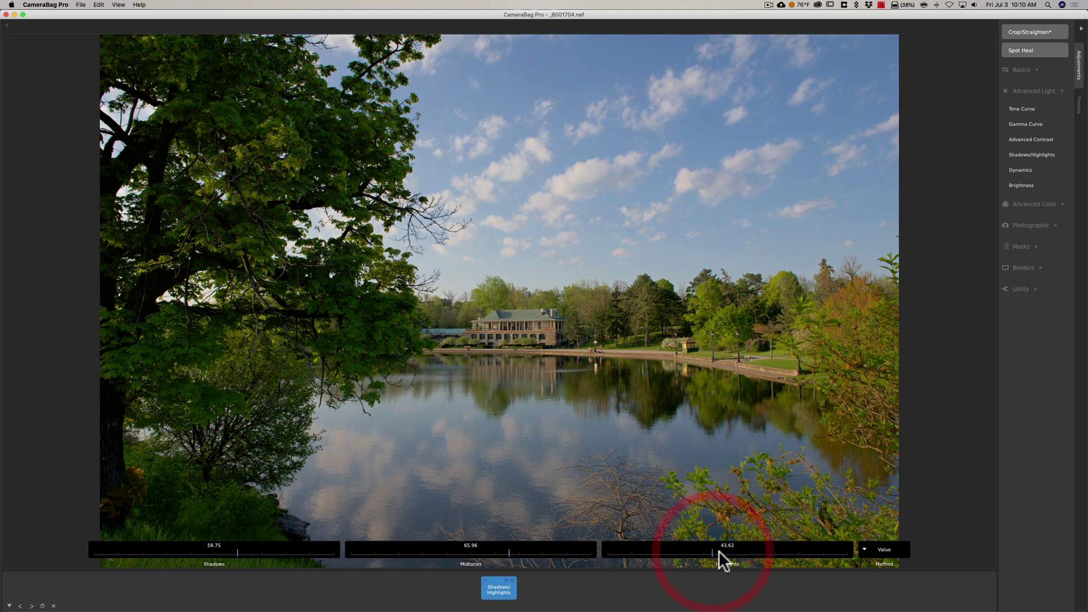
click(884, 550)
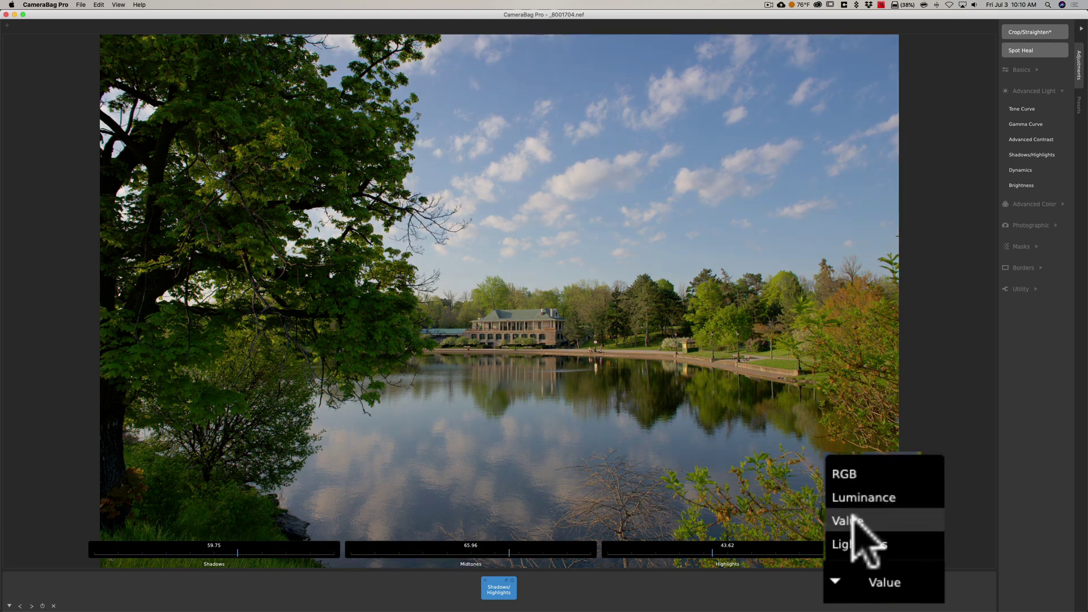
click(872, 523)
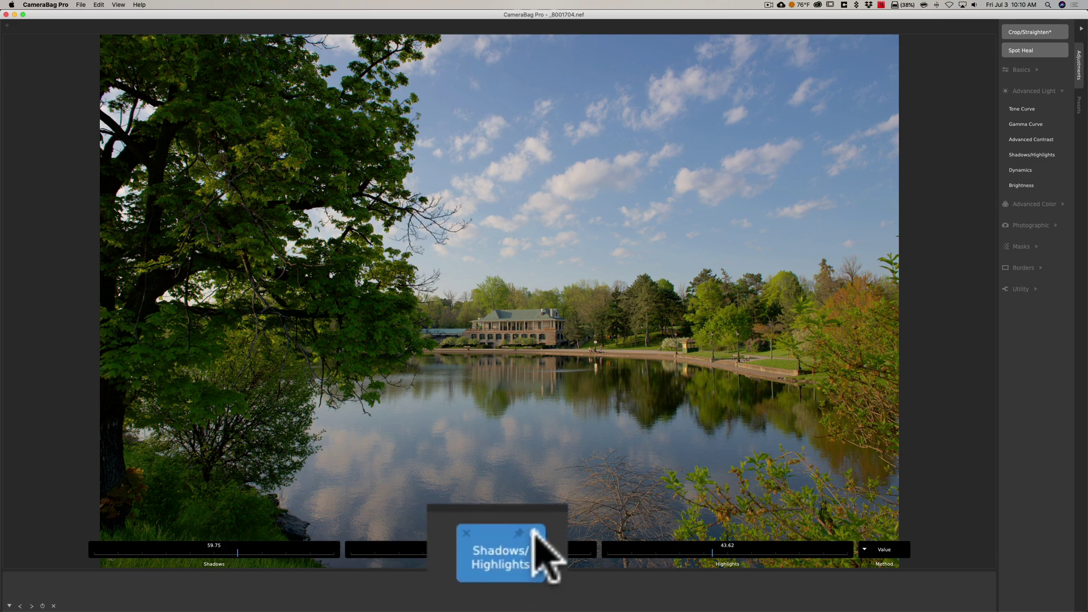
- Compare the photo with and without the Shadows/Highlights adjustment, leaving the adjustment enabled
click(535, 534)
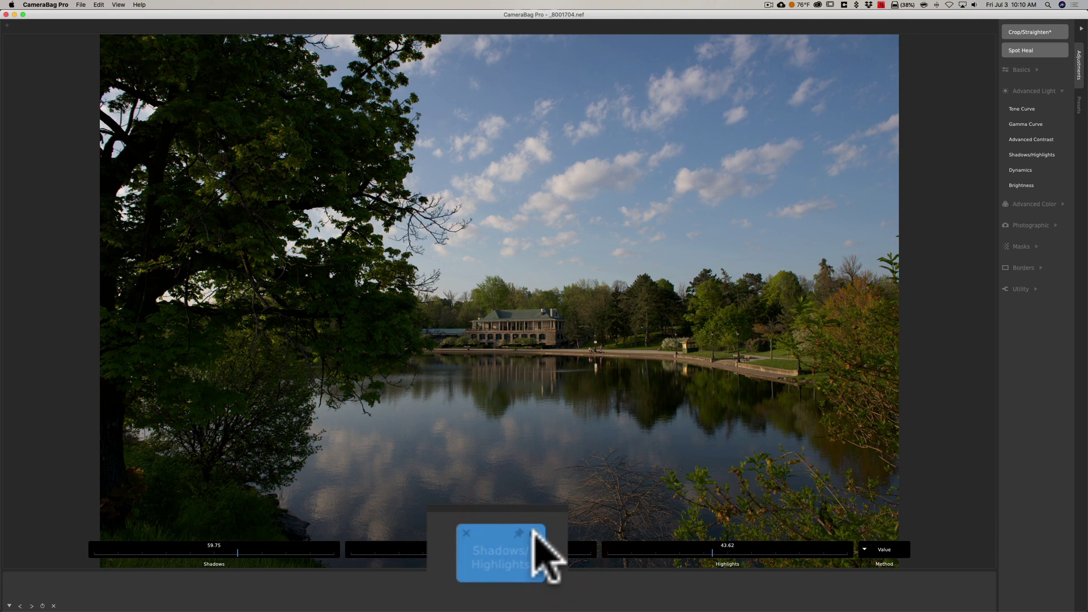
click(534, 534)
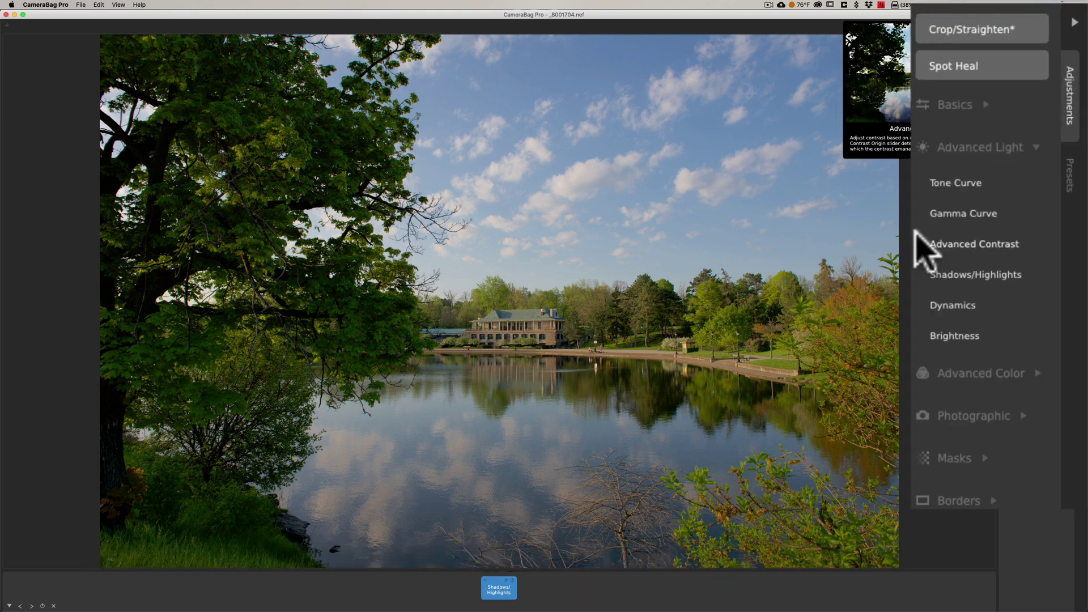
- Add a Contrast adjustment with an Amount of 60.28 and compare the photo with and without it
click(987, 109)
click(966, 203)
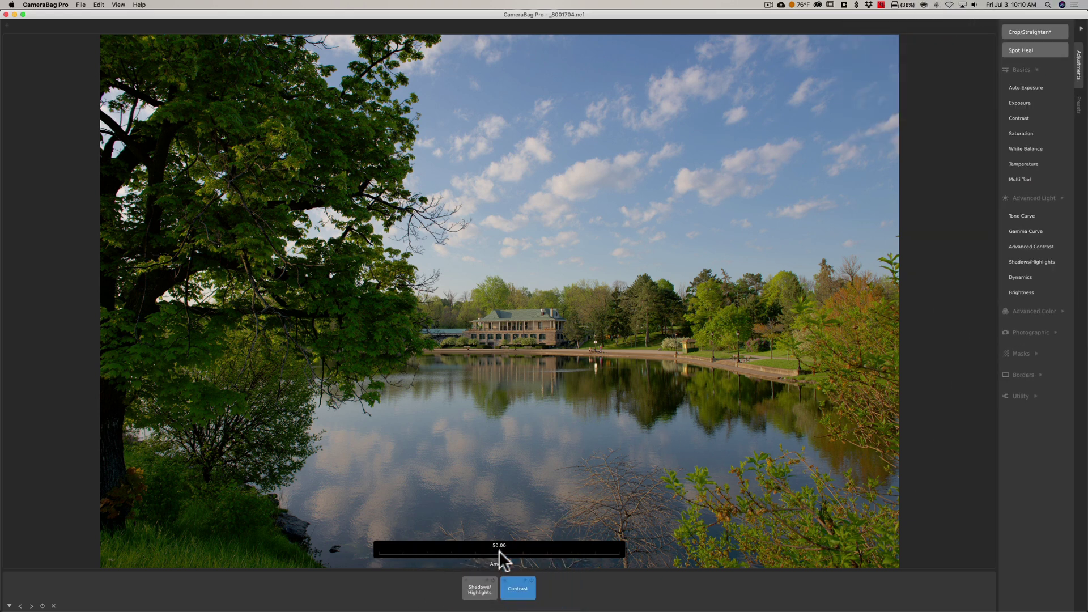
drag(506, 552, 524, 552)
click(518, 589)
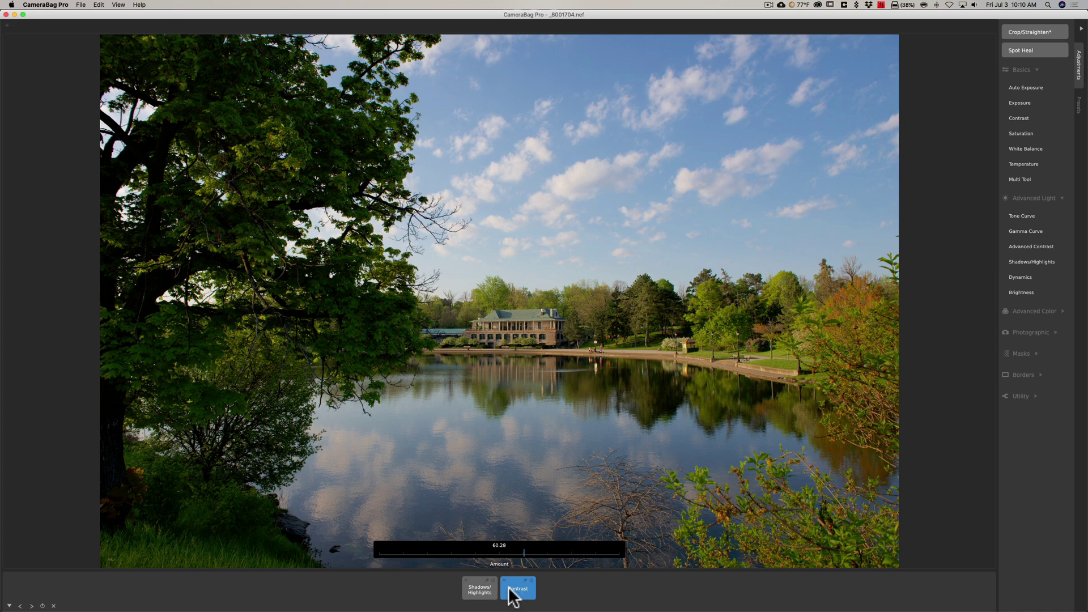
click(513, 593)
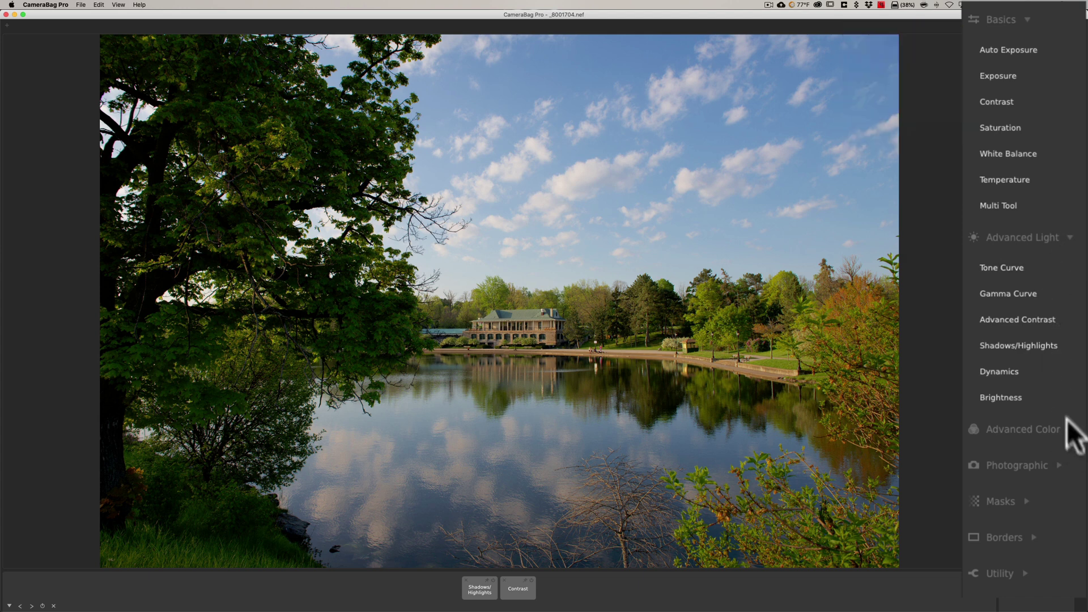
- Add a Hue Exposure adjustment and shift its Hue Region so blue lines up with a curve point
click(1068, 238)
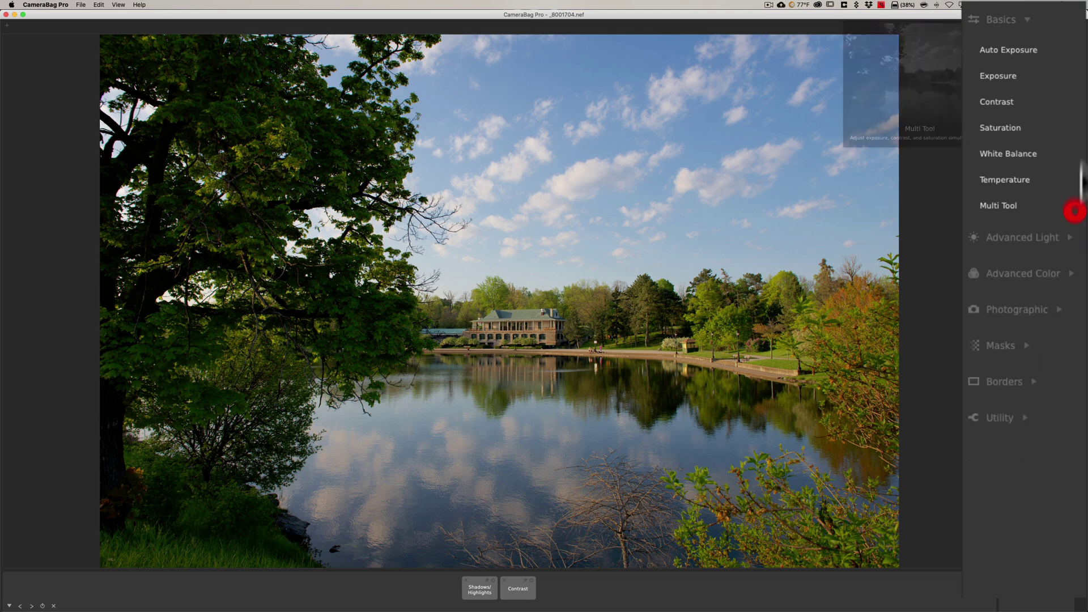
click(1038, 23)
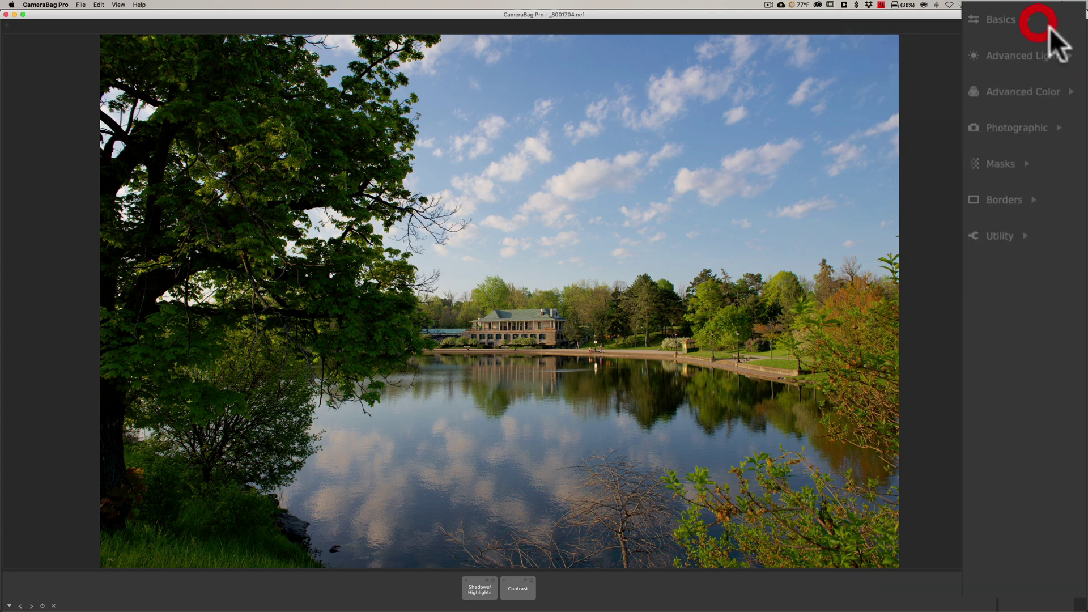
click(1065, 96)
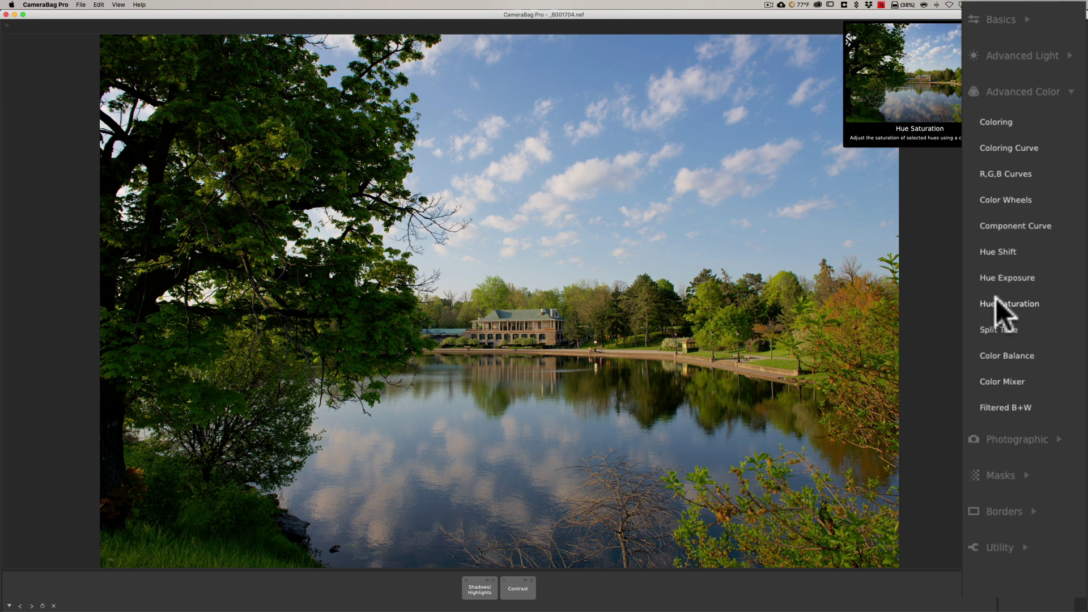
click(987, 275)
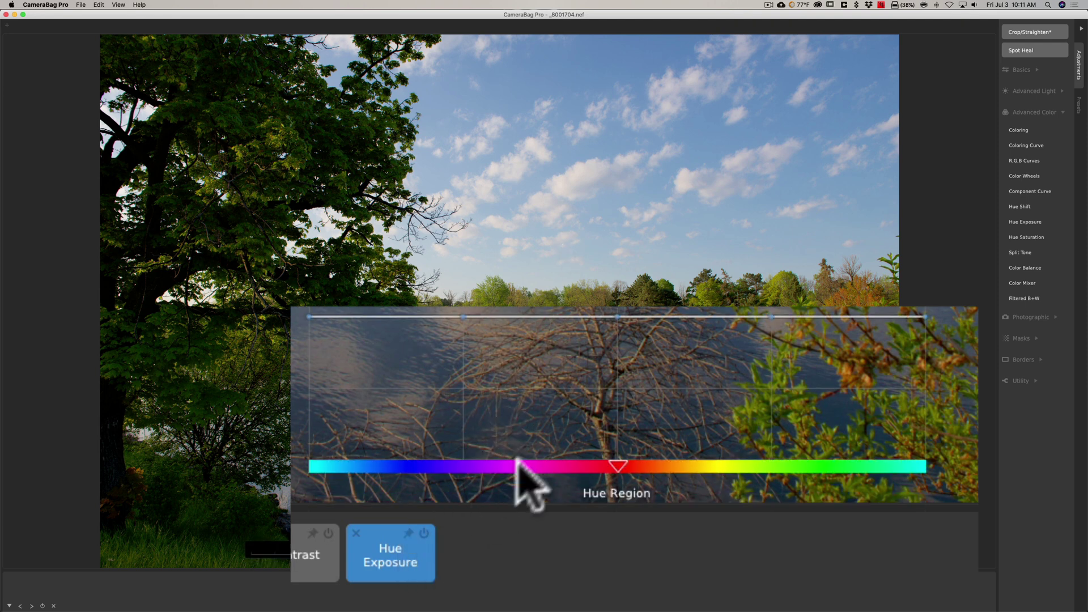
drag(616, 464, 659, 464)
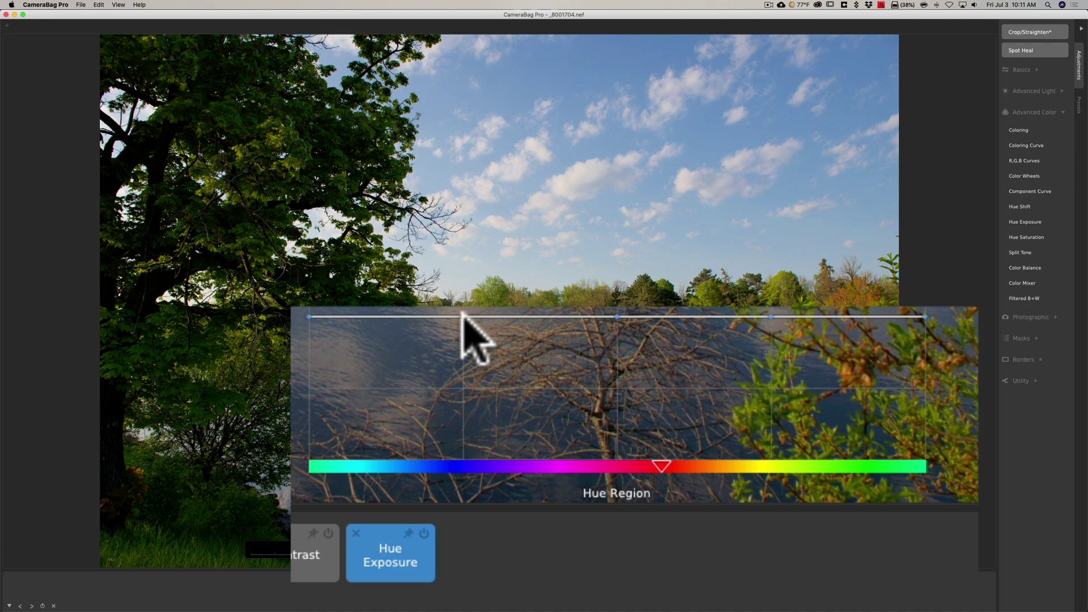
- Shape the Hue Exposure curve to darken the blues, brighten the yellows and lower the green end
drag(462, 315, 619, 445)
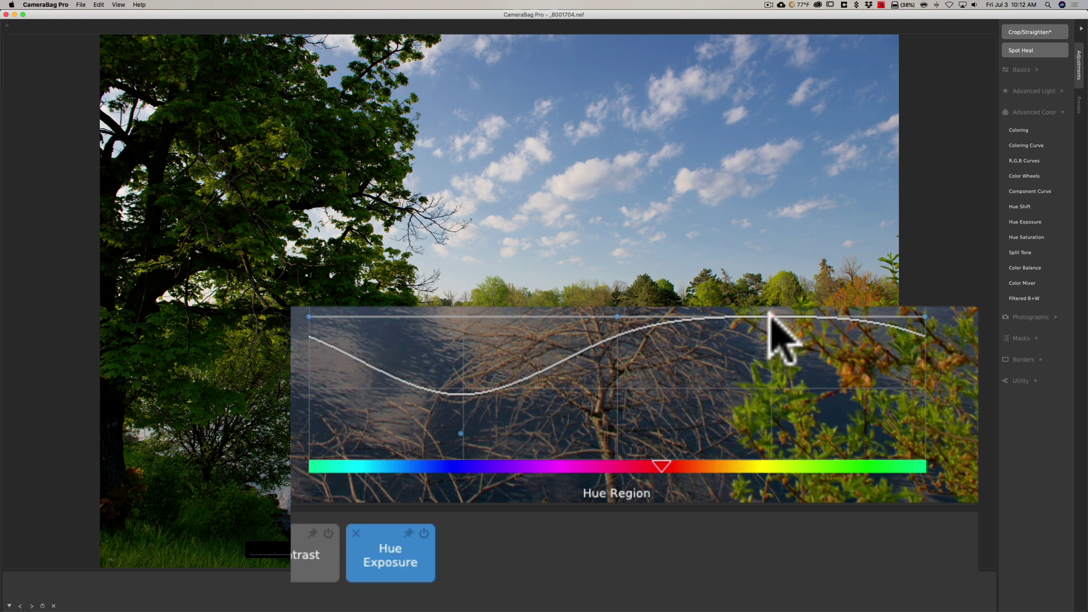
drag(689, 483, 688, 474)
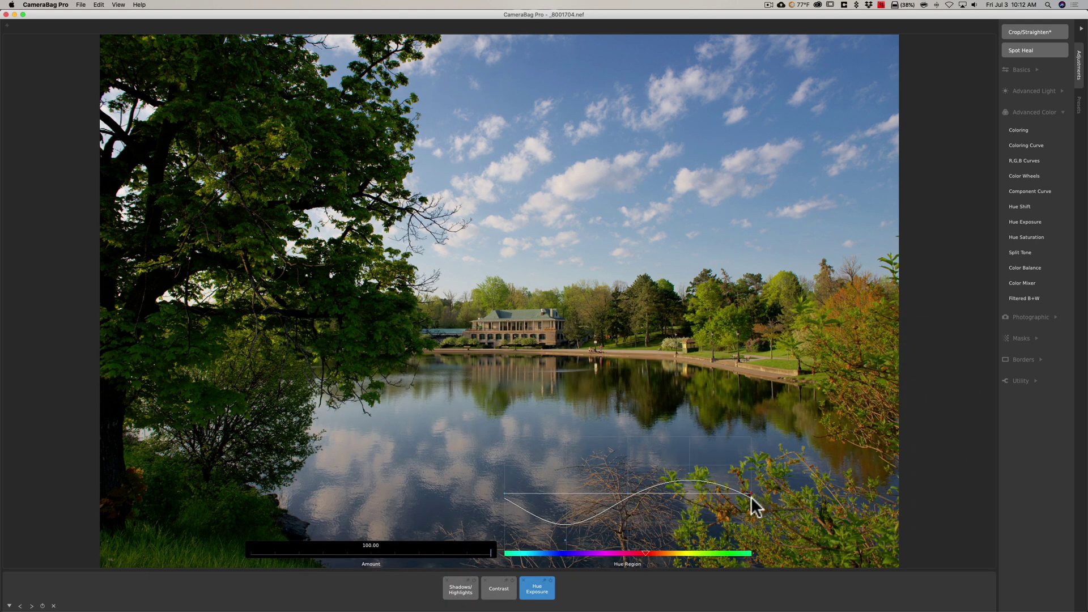
drag(751, 497, 752, 504)
click(680, 533)
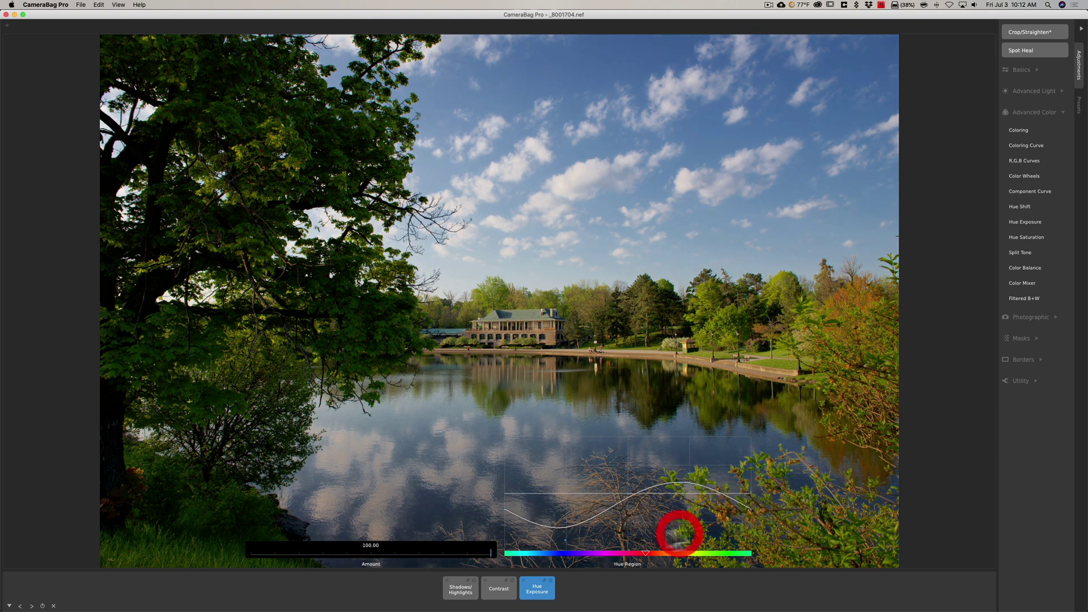
- Compare the photo with and without Hue Exposure, then reduce the adjustment's Amount slightly below 100
click(550, 580)
click(550, 581)
click(550, 580)
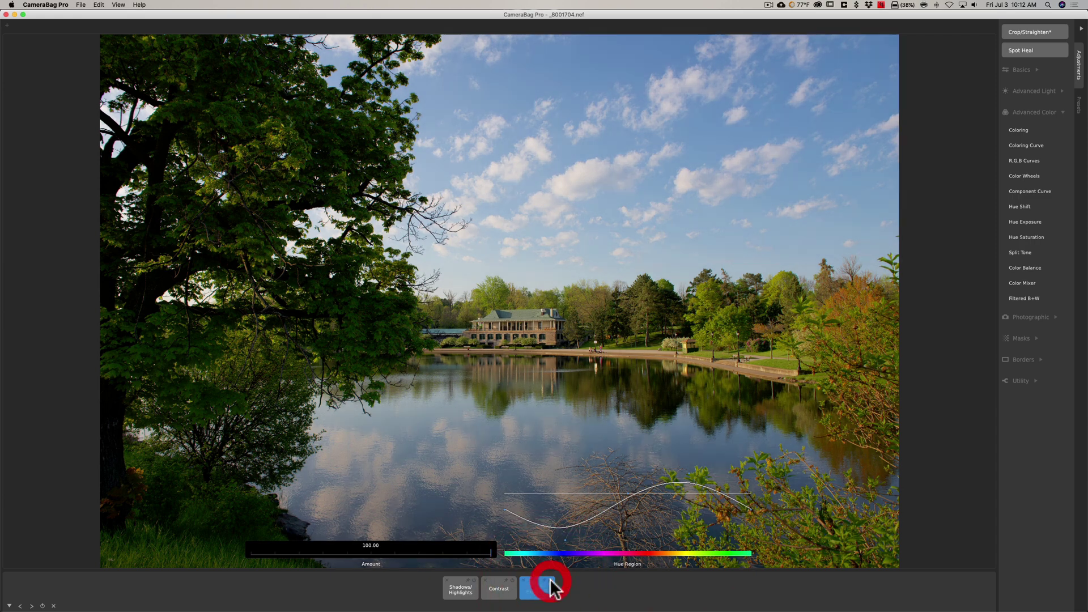
click(550, 581)
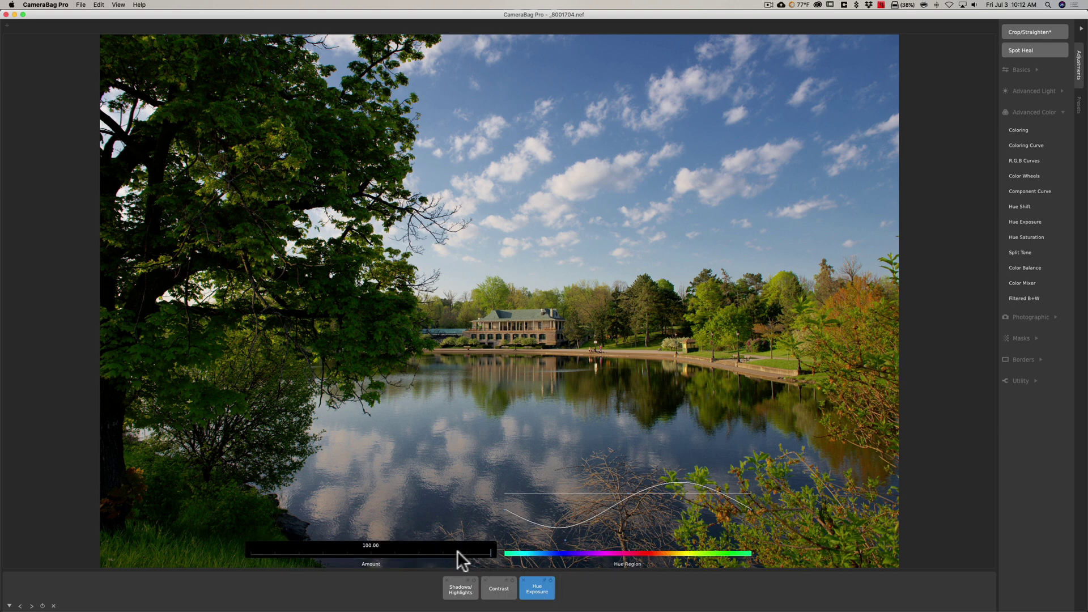
drag(481, 552, 470, 552)
drag(467, 552, 467, 552)
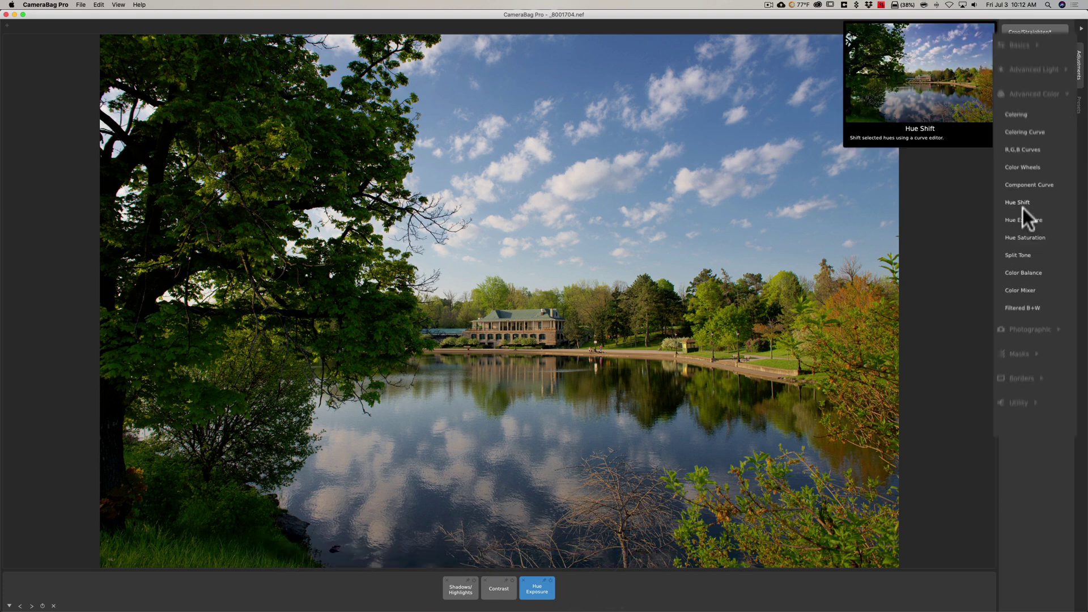
- Add a Sharpen adjustment from the Photographic group with an Amount of 52.30
click(1070, 91)
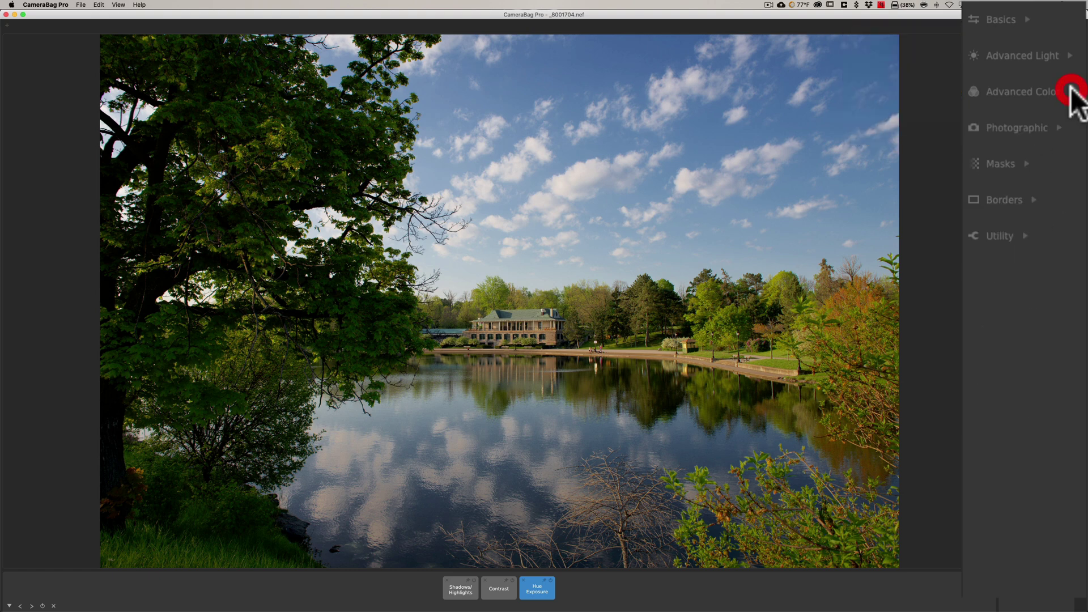
click(1056, 127)
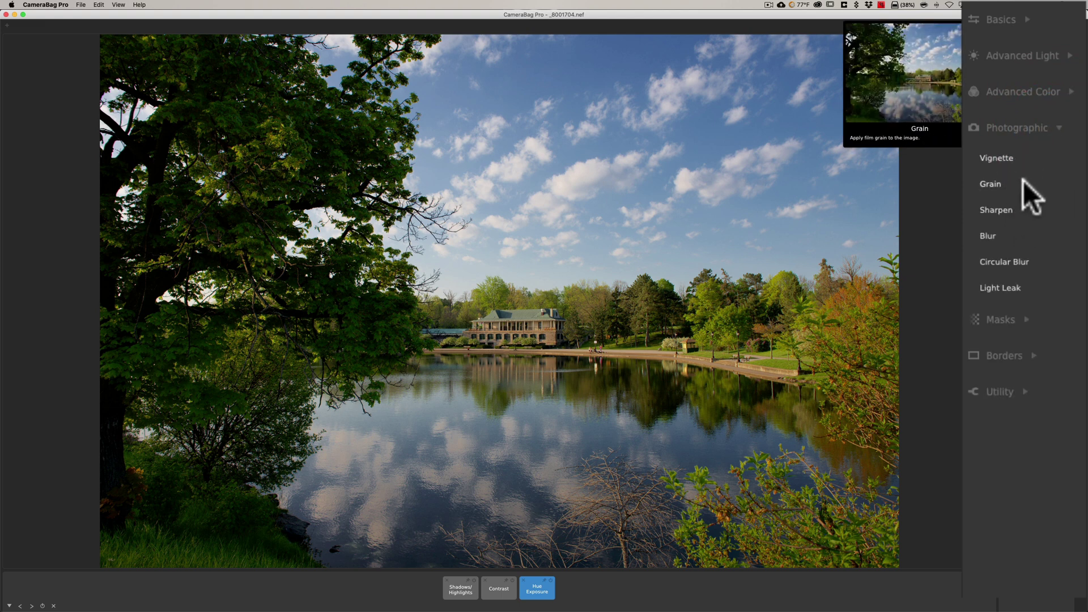
click(998, 210)
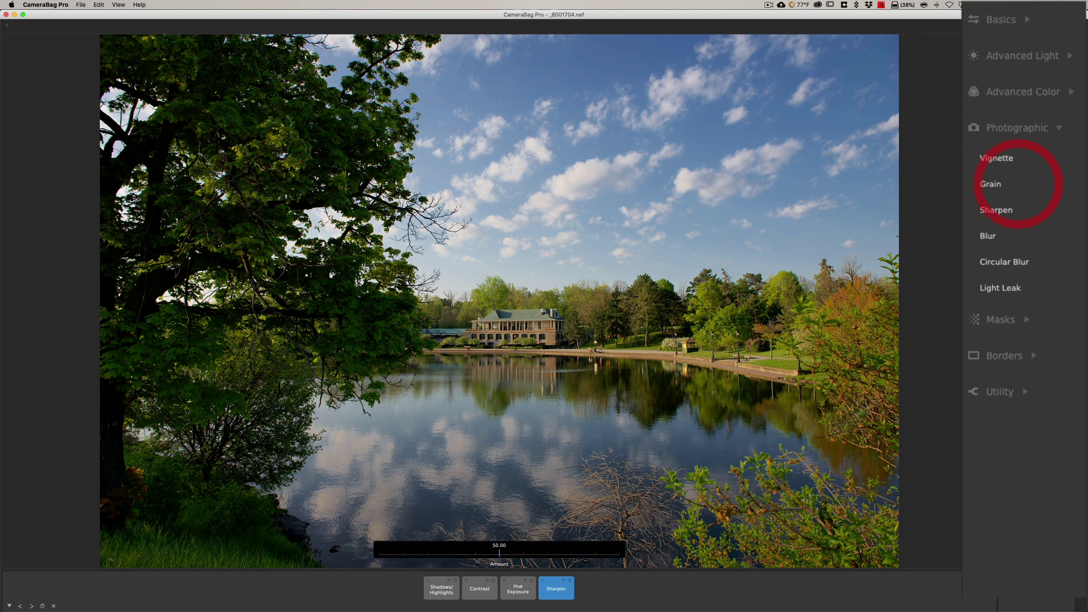
click(505, 549)
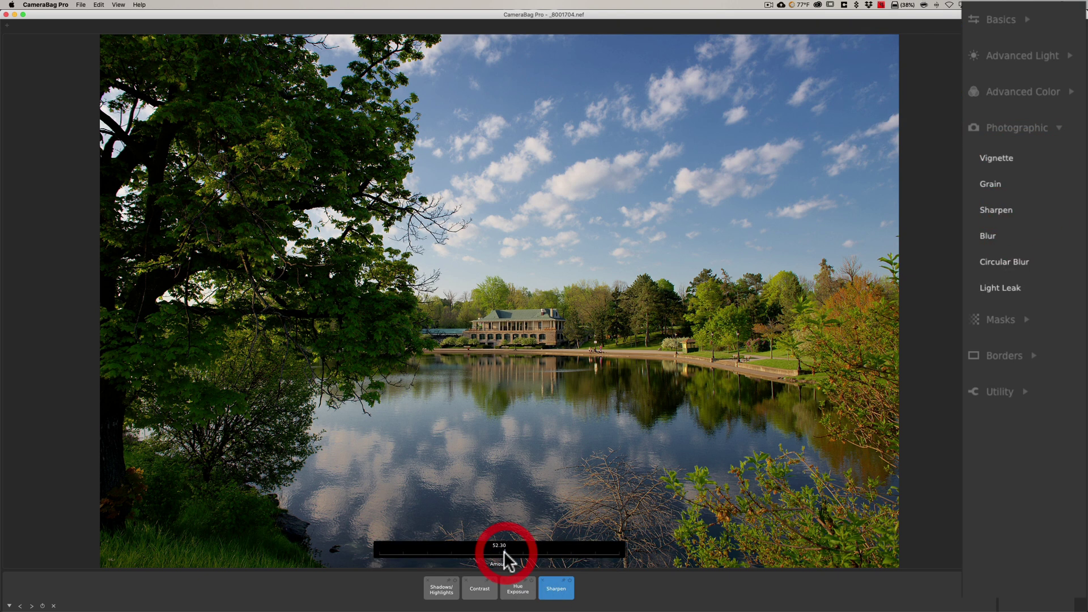
- Add a Vignette adjustment with Amount 14.89, Falloff 56.03 and Radius 1.20, and compare its effect on the photo
mouse_move(992, 193)
click(998, 158)
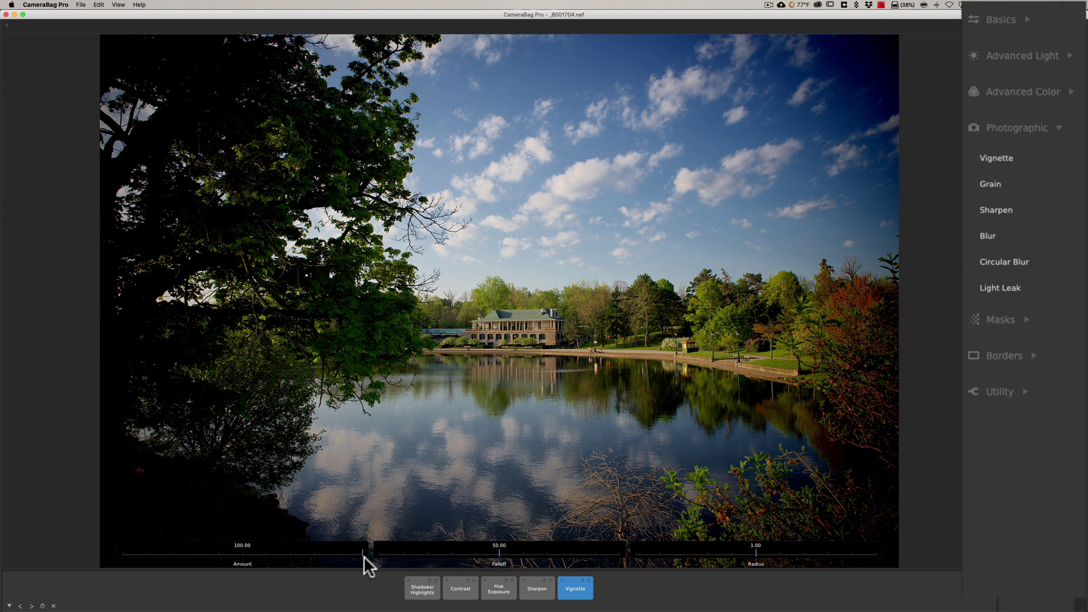
mouse_move(575, 594)
drag(363, 552, 261, 552)
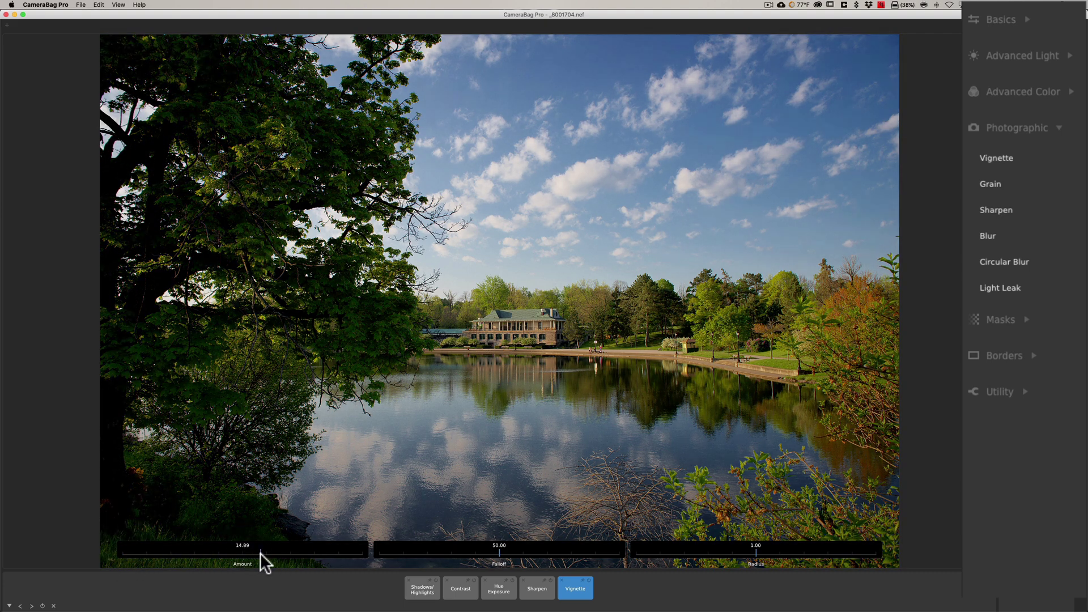
mouse_move(498, 553)
mouse_down()
mouse_move(466, 553)
mouse_move(514, 555)
mouse_up()
mouse_move(757, 554)
mouse_down()
mouse_move(729, 554)
mouse_move(779, 556)
mouse_up()
click(590, 583)
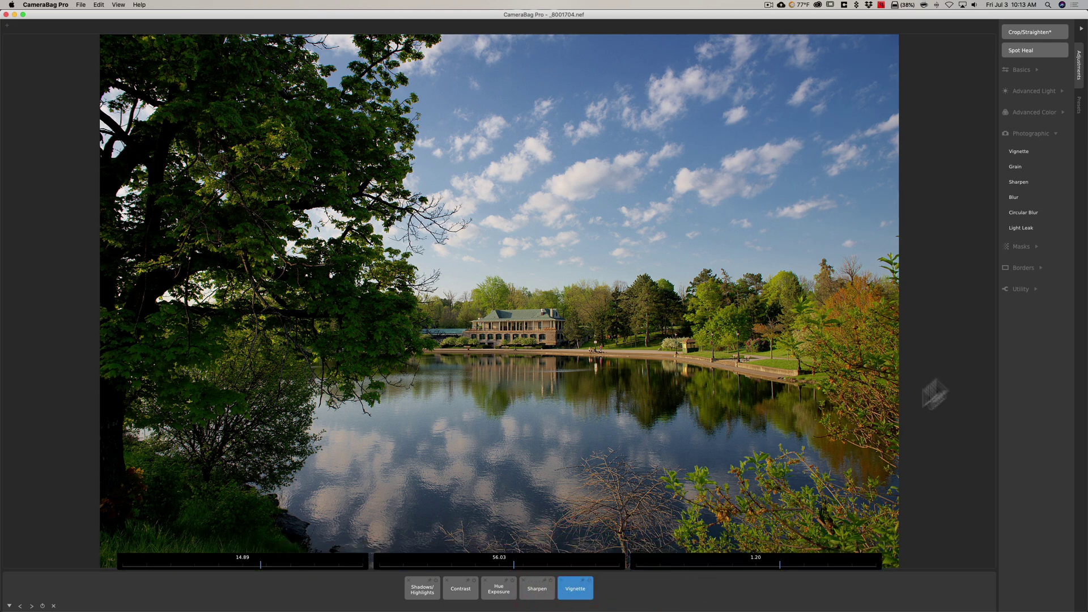
- Look through the adjustments offered in the Masks, Borders, Utility and Basics groups without adding any
click(1043, 134)
click(1032, 154)
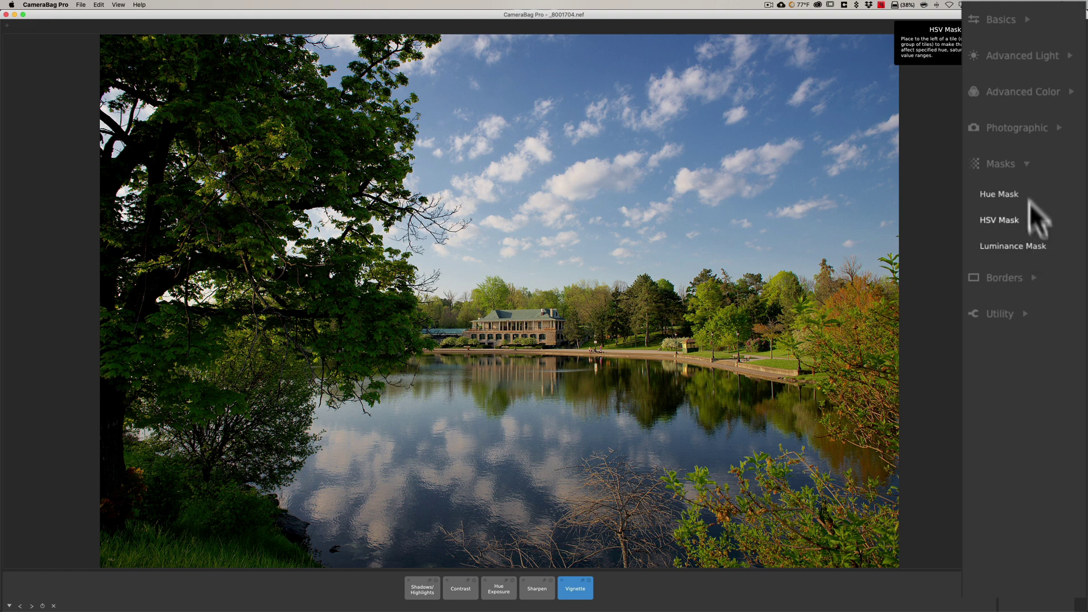
click(1015, 163)
click(1016, 200)
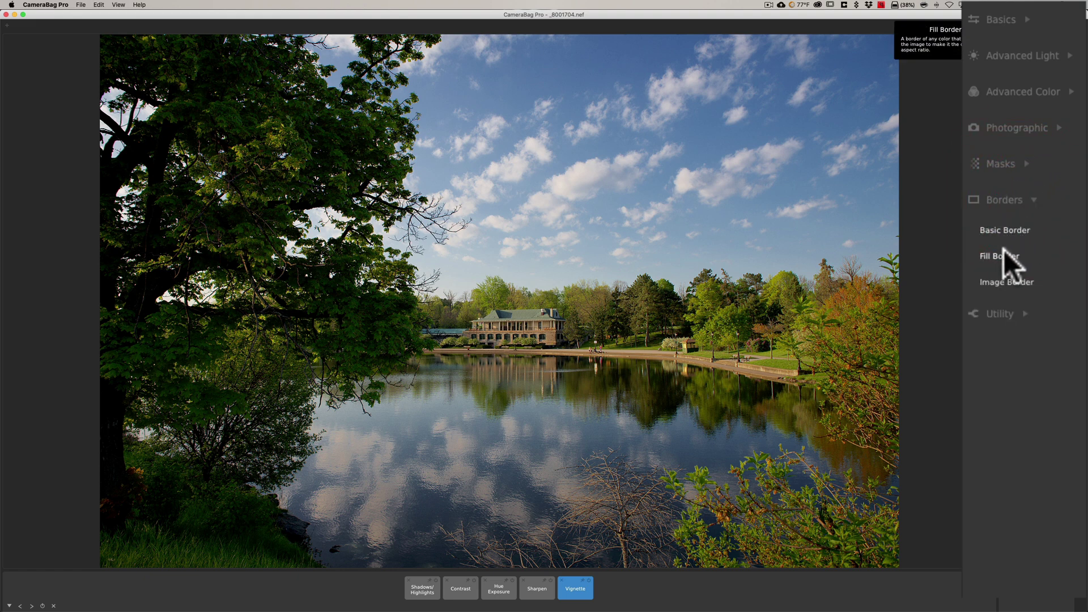
click(1006, 199)
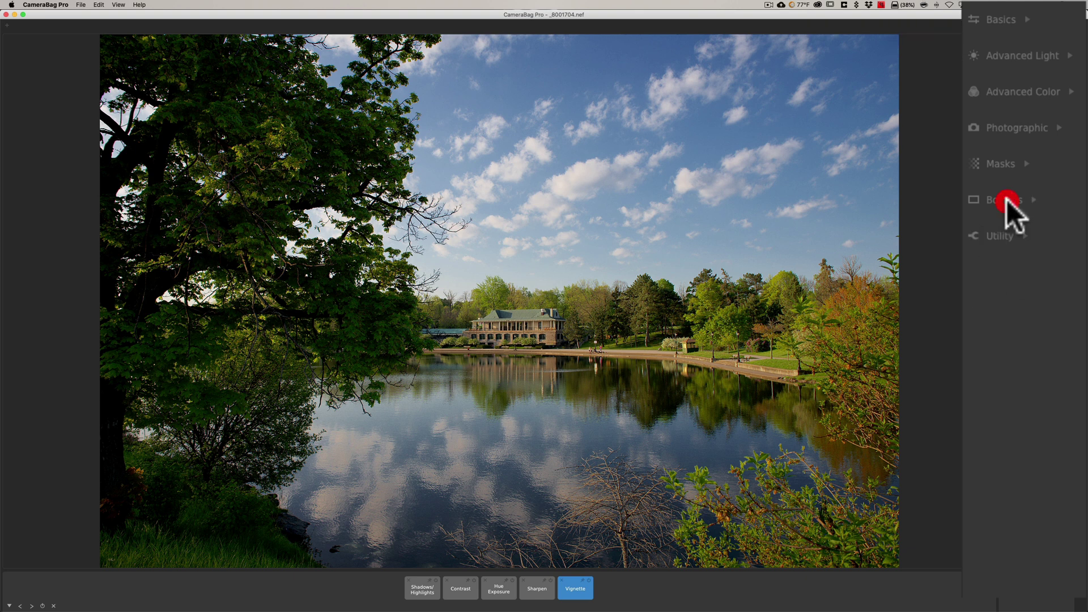
click(1005, 237)
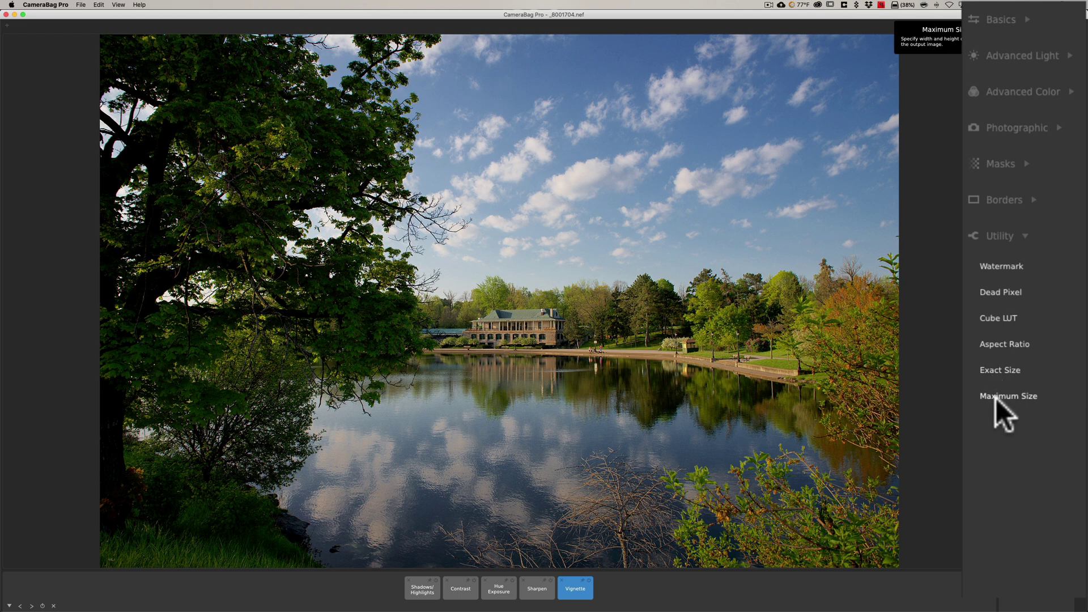
click(1007, 230)
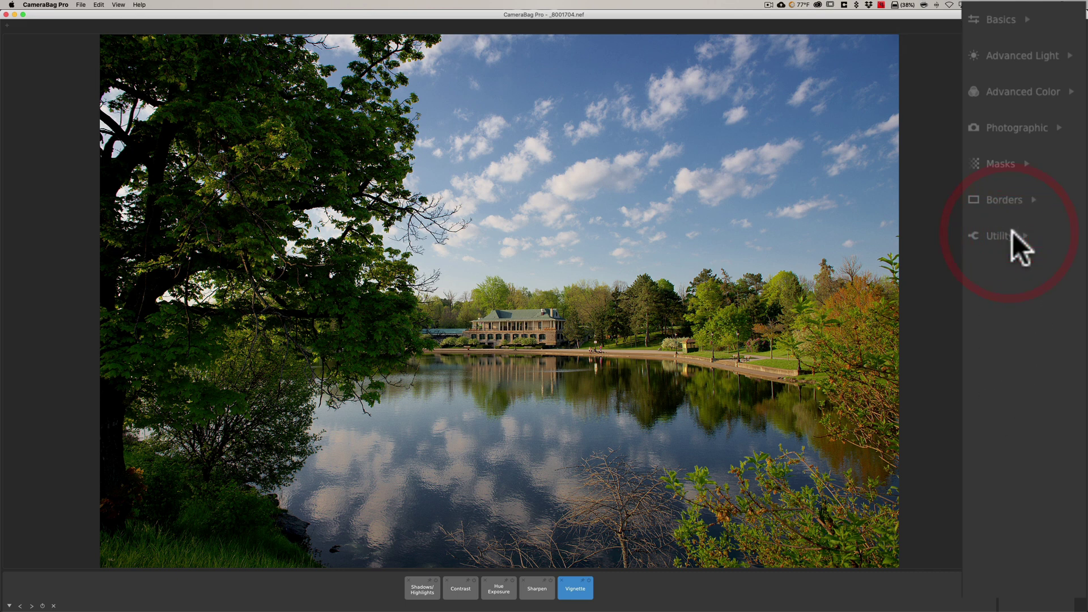
click(1002, 17)
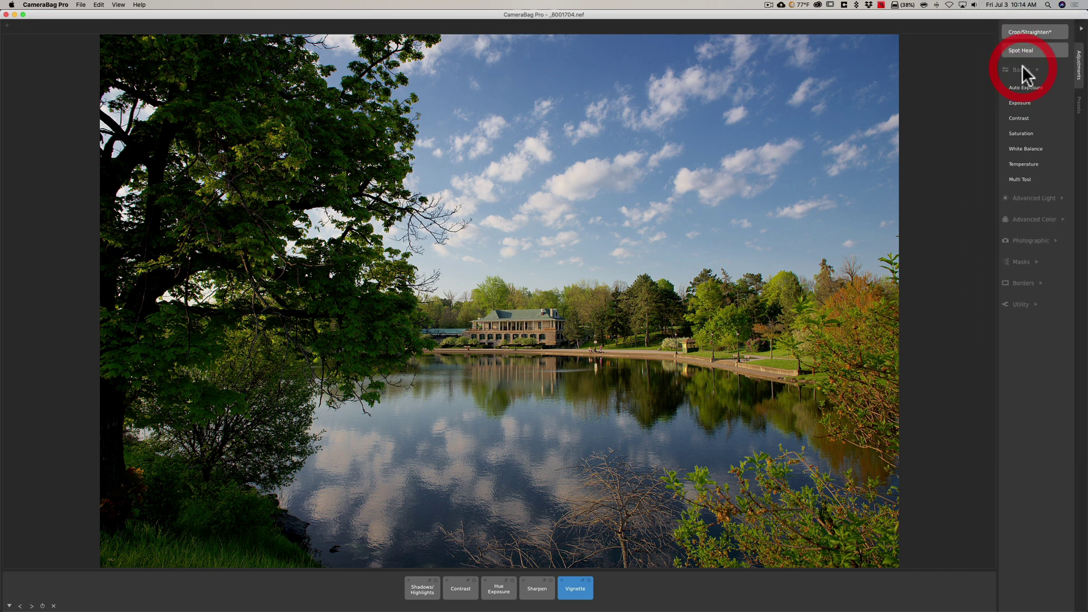
click(1023, 66)
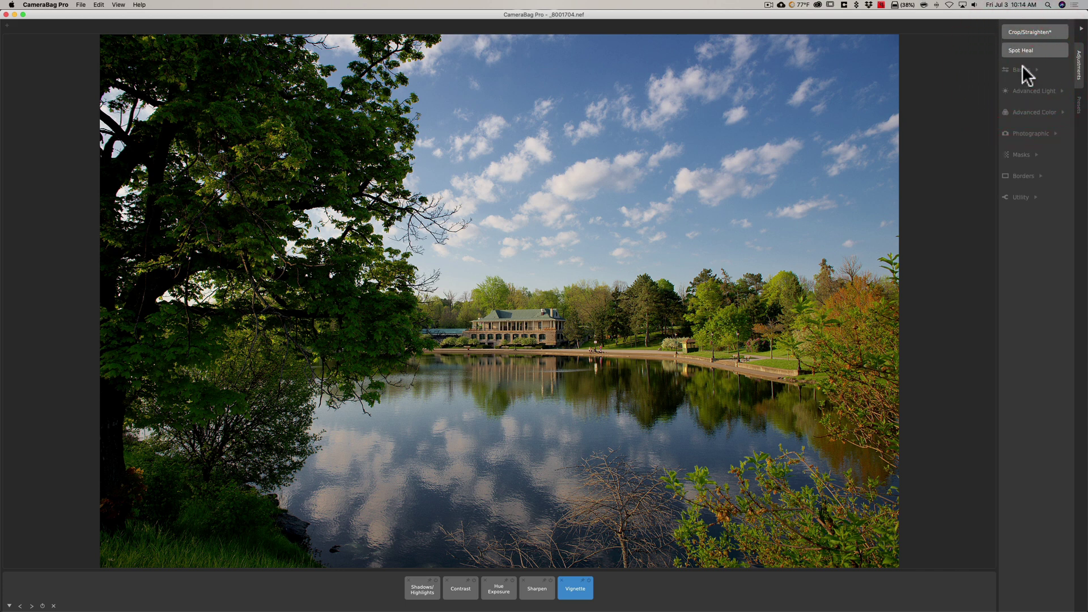
- Compare the edited photo with the original by temporarily disabling and re-enabling all adjustment tiles
mouse_move(104, 597)
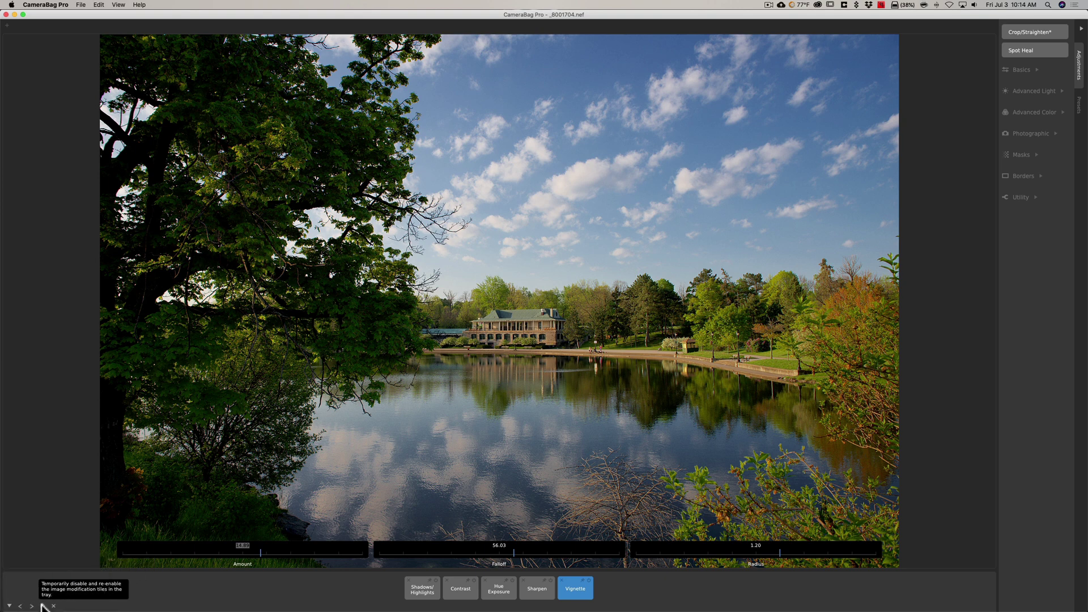
click(43, 607)
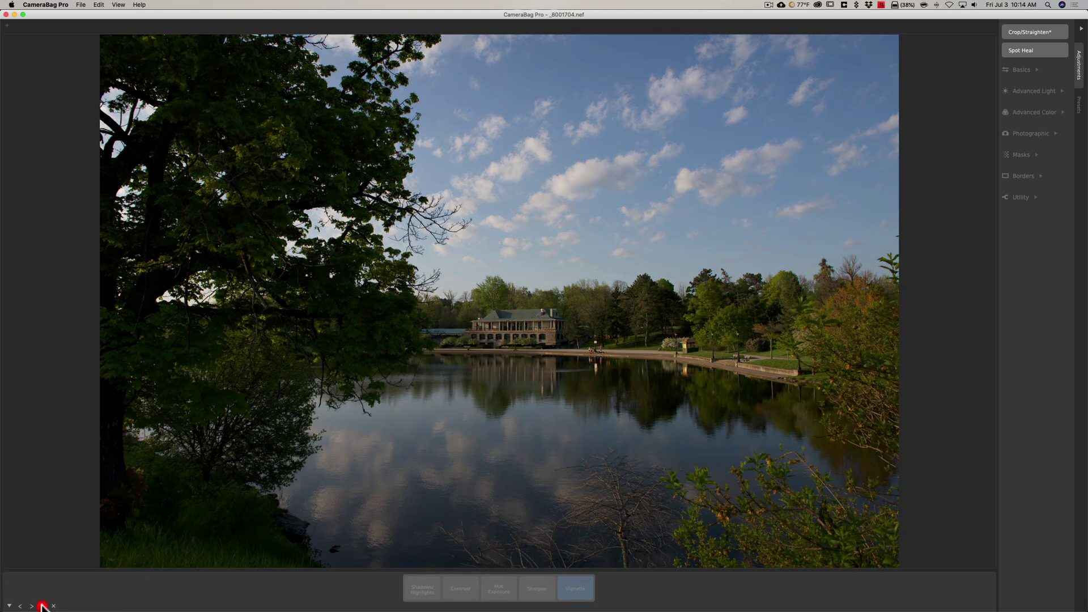
click(44, 606)
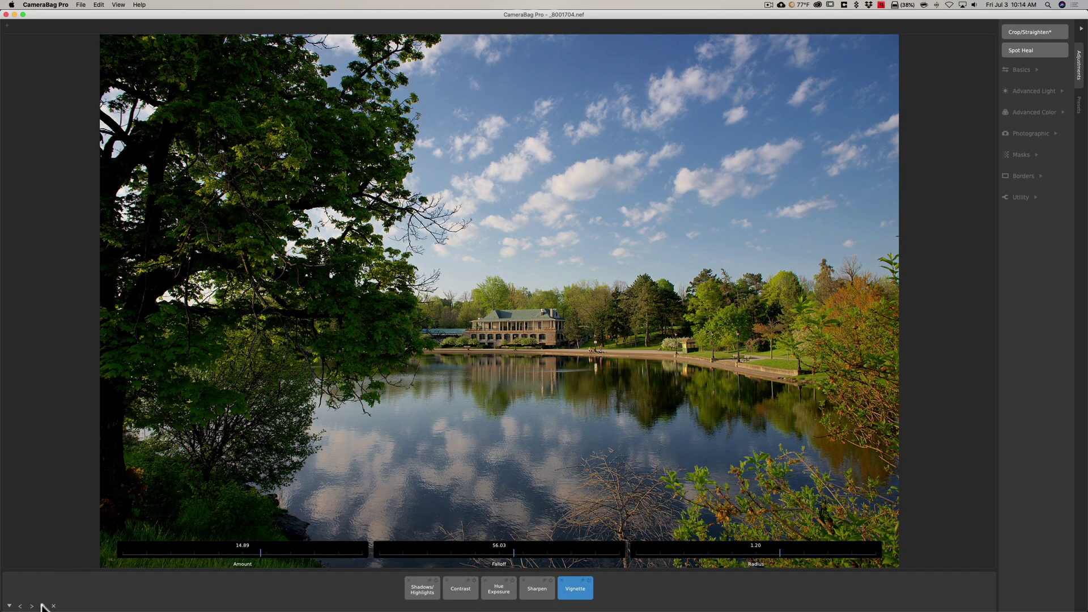
click(44, 606)
click(44, 606)
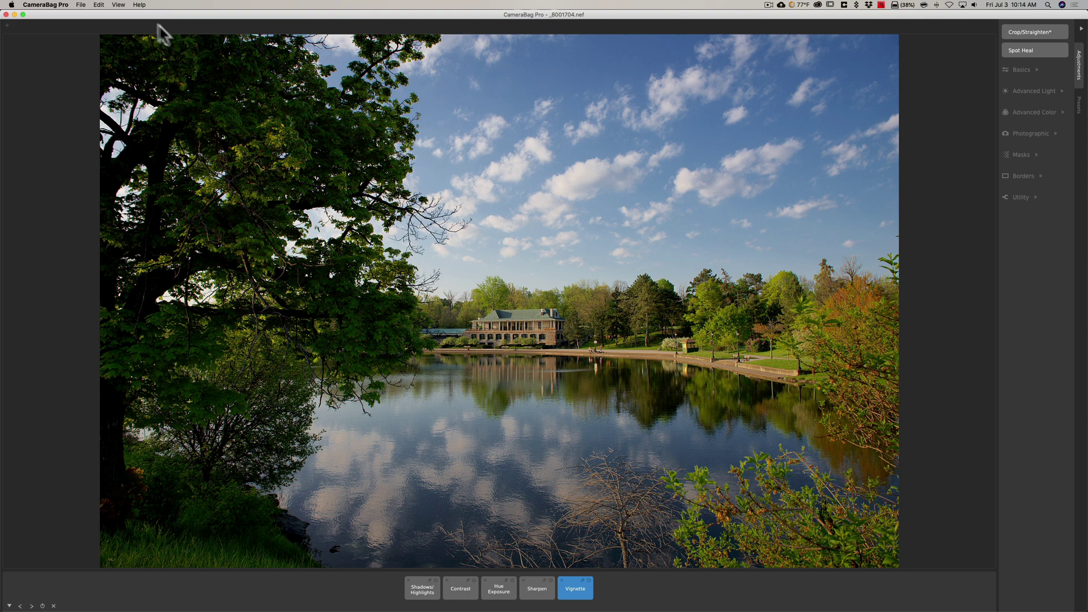
- Start saving a copy of the edited photo as a Jpeg Image with Quality 100
click(79, 5)
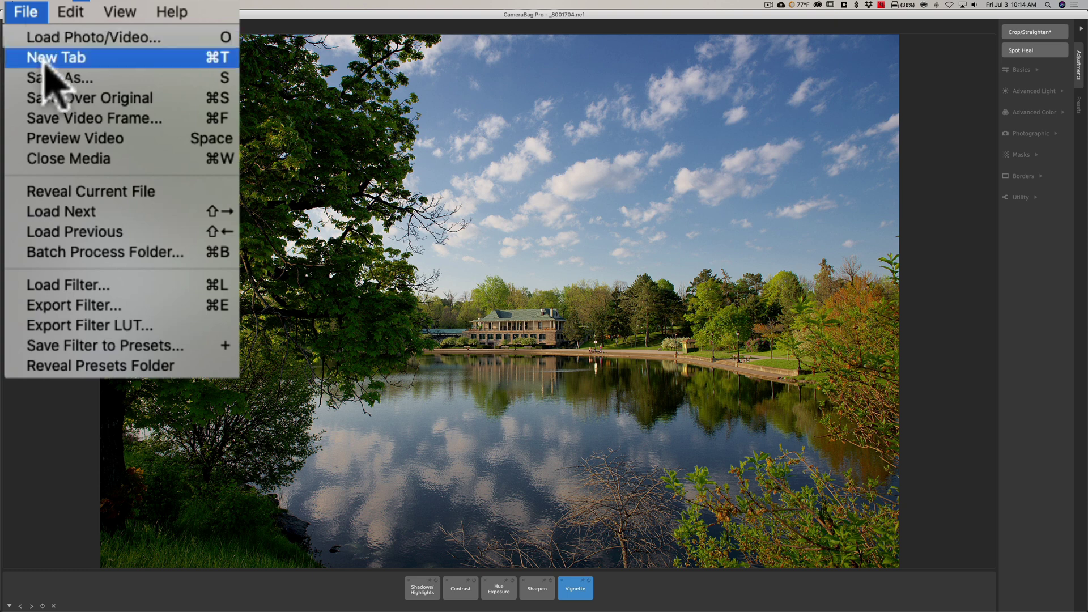
click(48, 76)
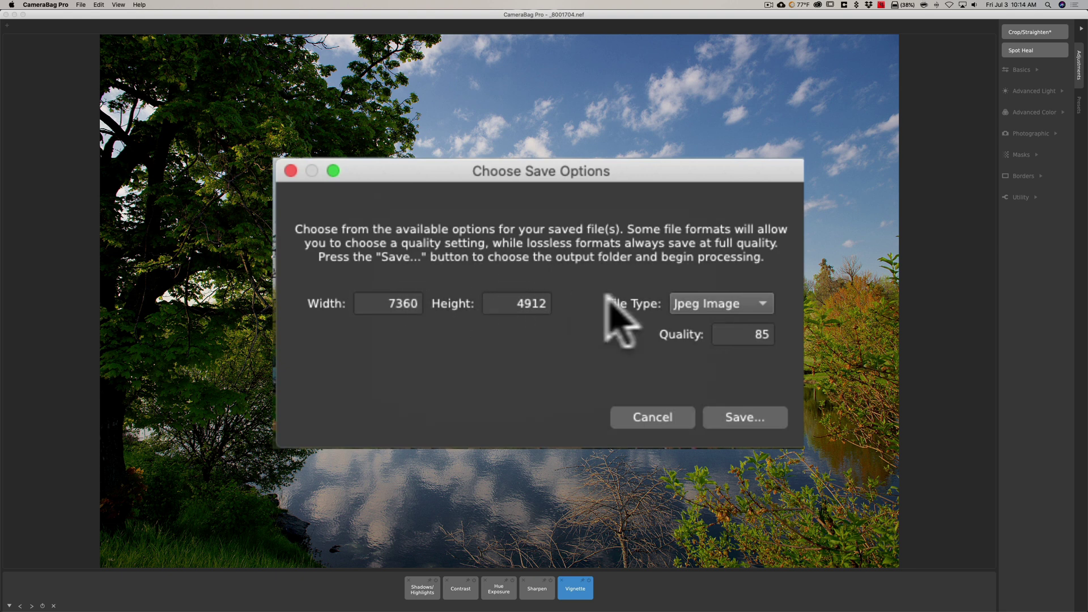
click(763, 303)
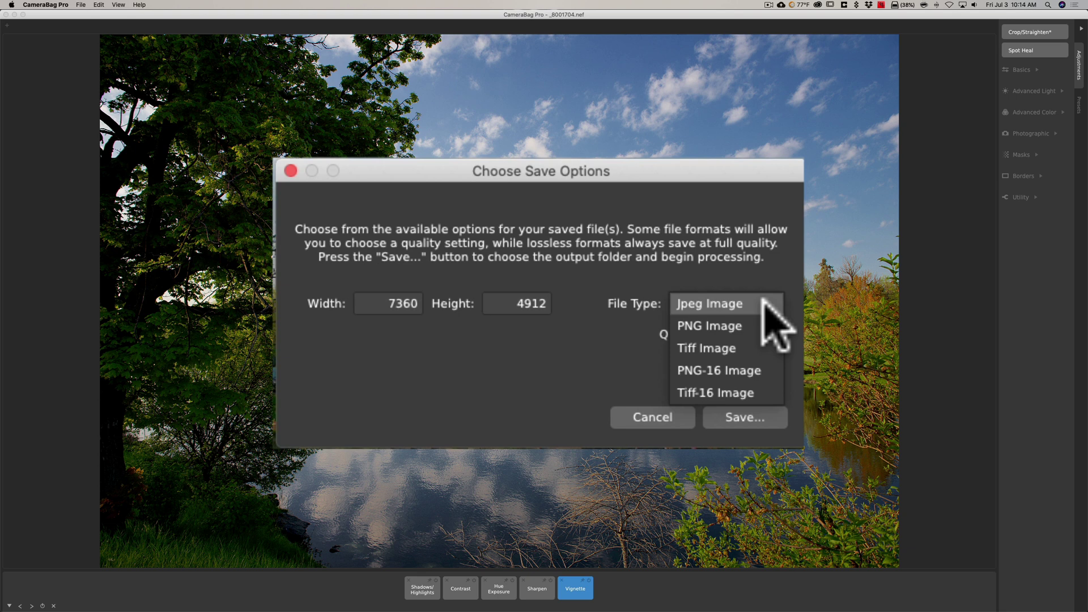
click(747, 306)
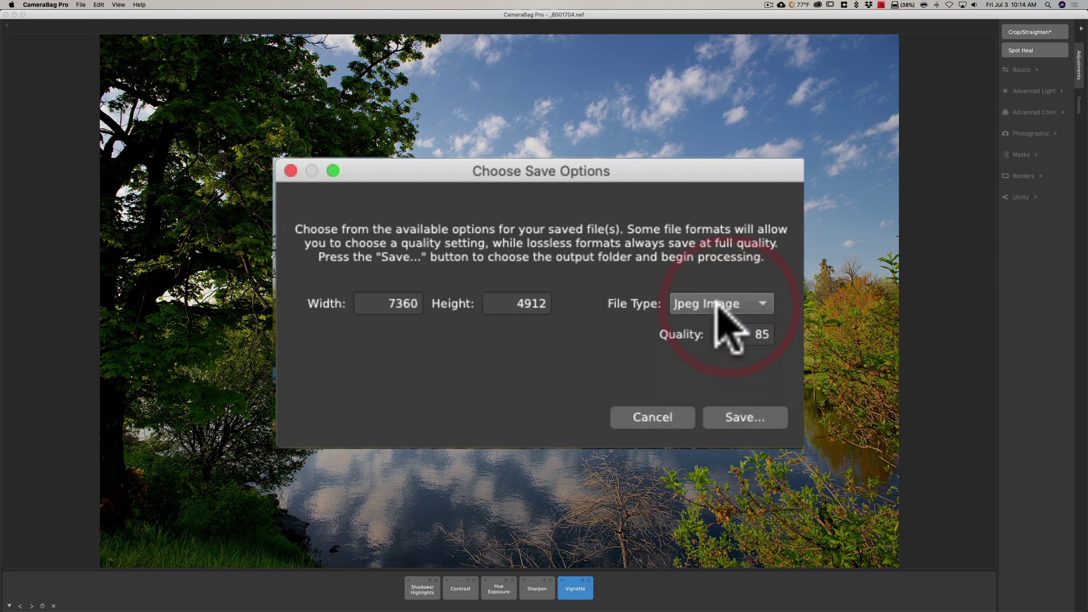
key(Tab)
text(100)
click(756, 353)
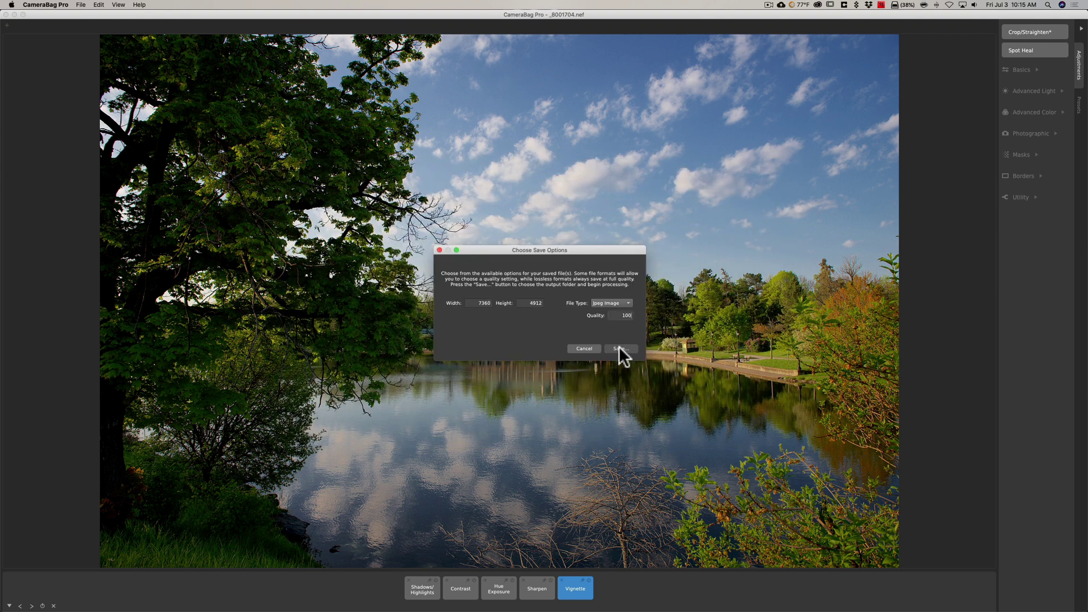
click(619, 347)
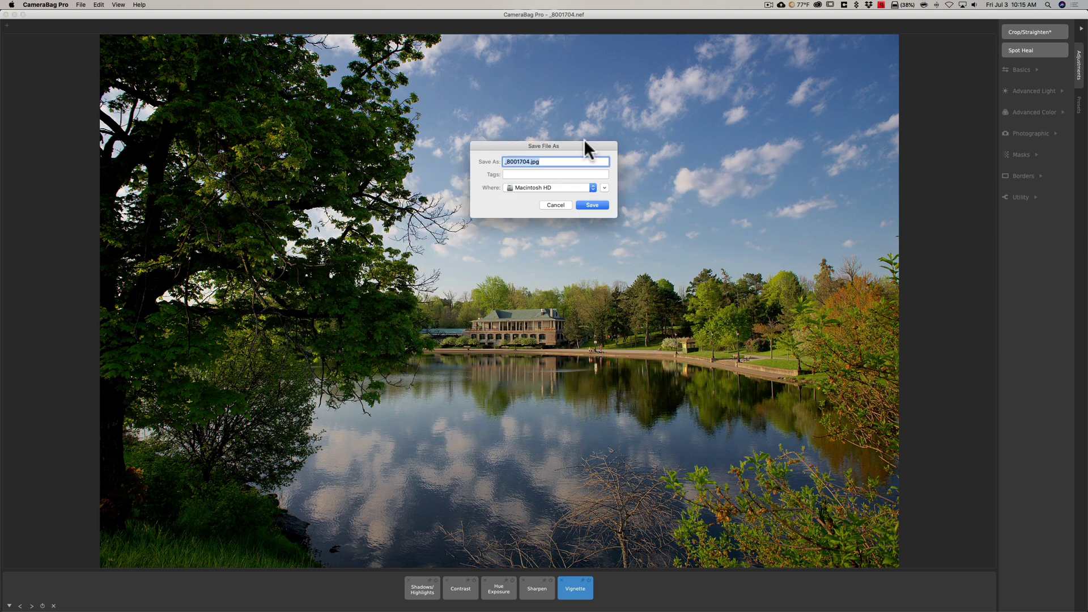
click(604, 187)
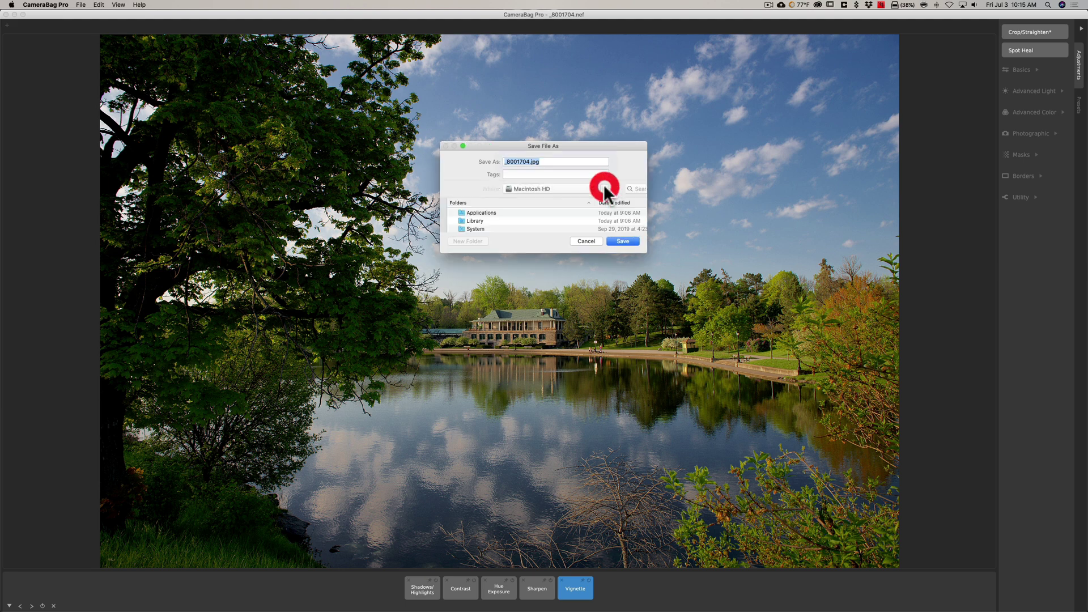
scroll(393, 289, down, 2)
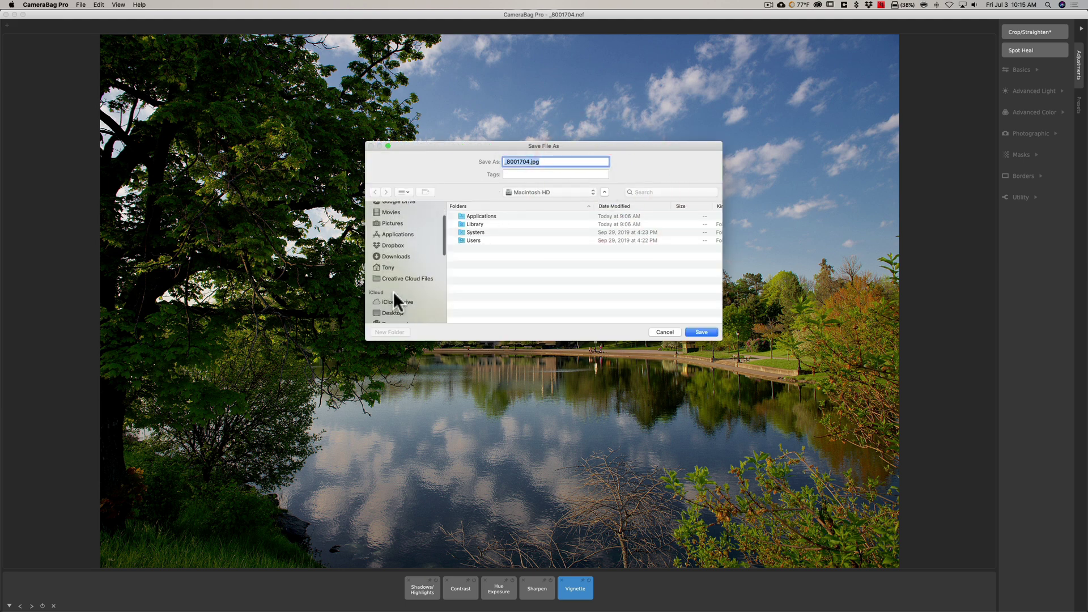
click(391, 312)
click(520, 162)
double_click(521, 162)
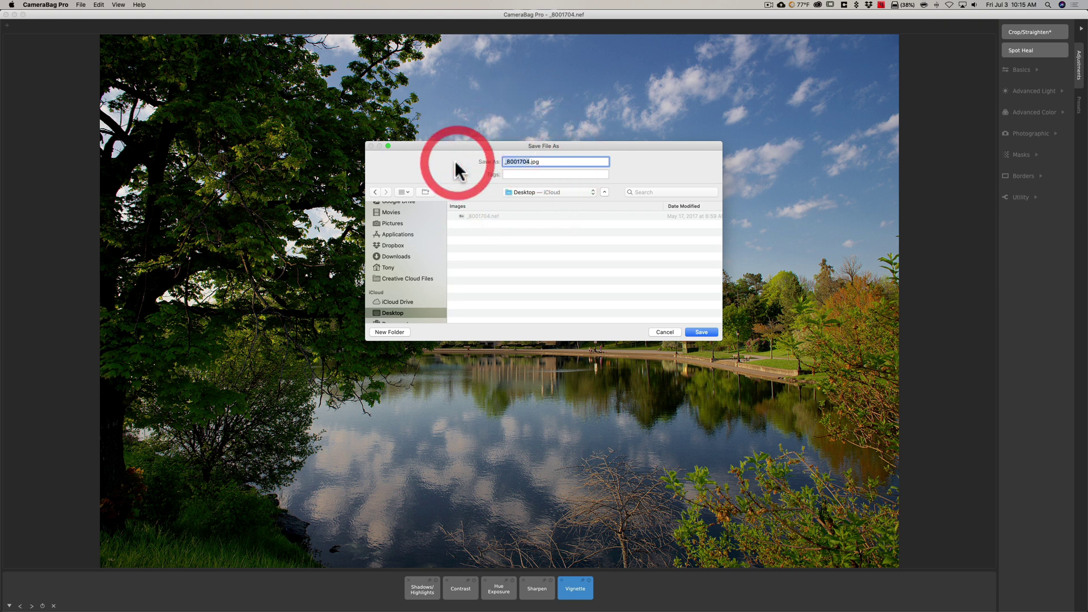
text(Marcy)
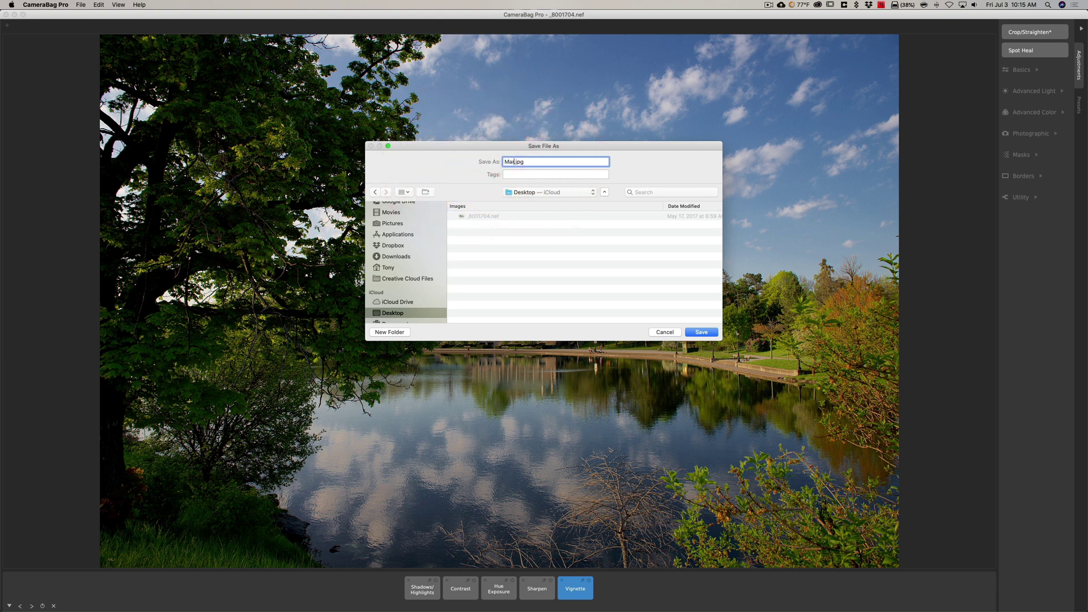
text( Casino)
click(699, 331)
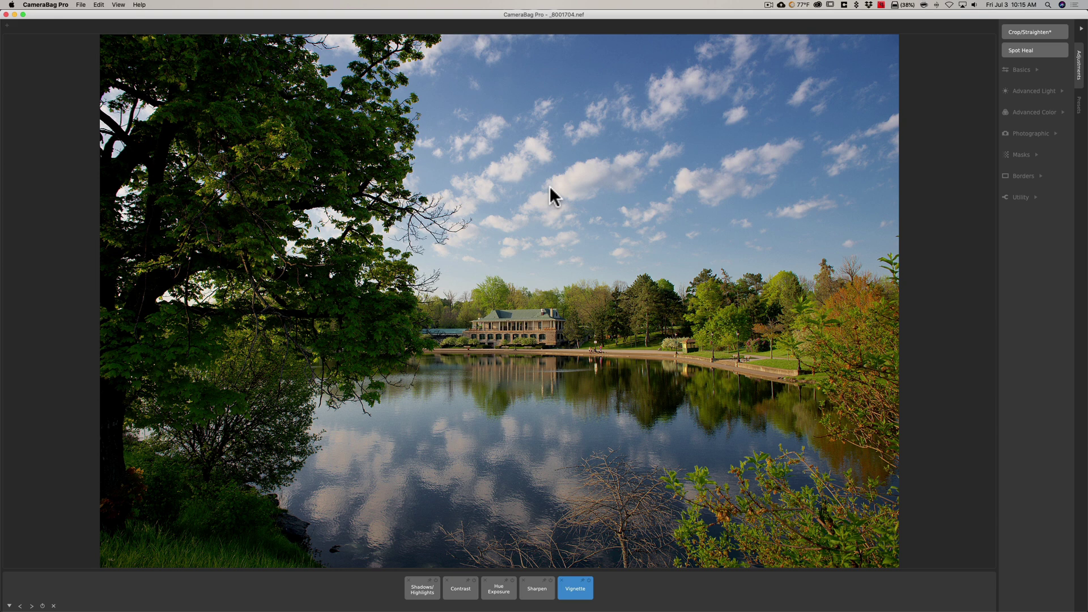
- Switch to the Setapp website in Chrome and look through its catalogue of all apps, including Crowd favorites and Full repertoire
key(ctrl+Right)
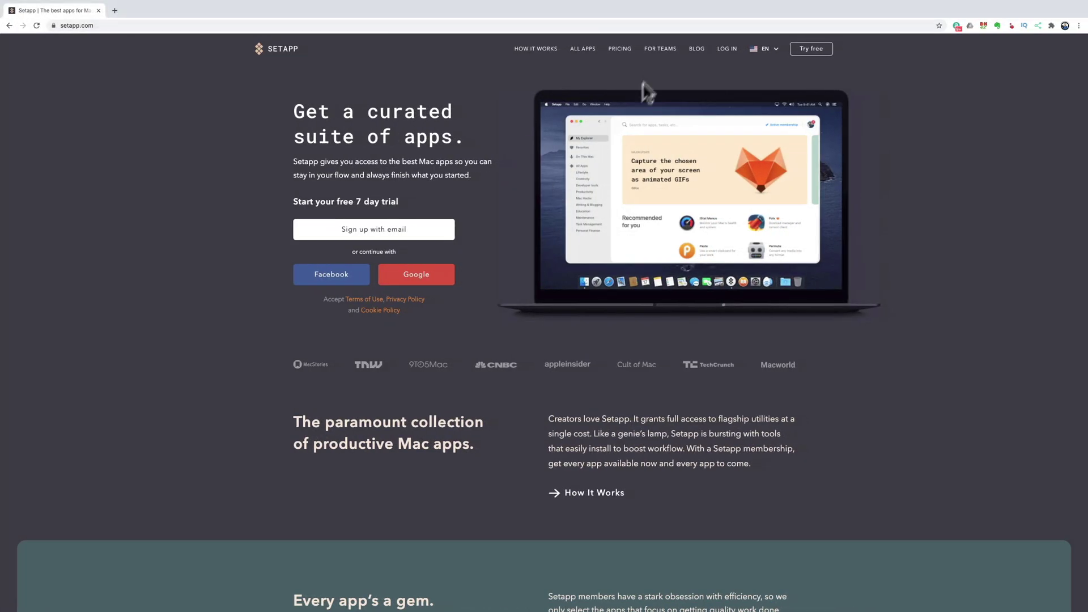
click(586, 50)
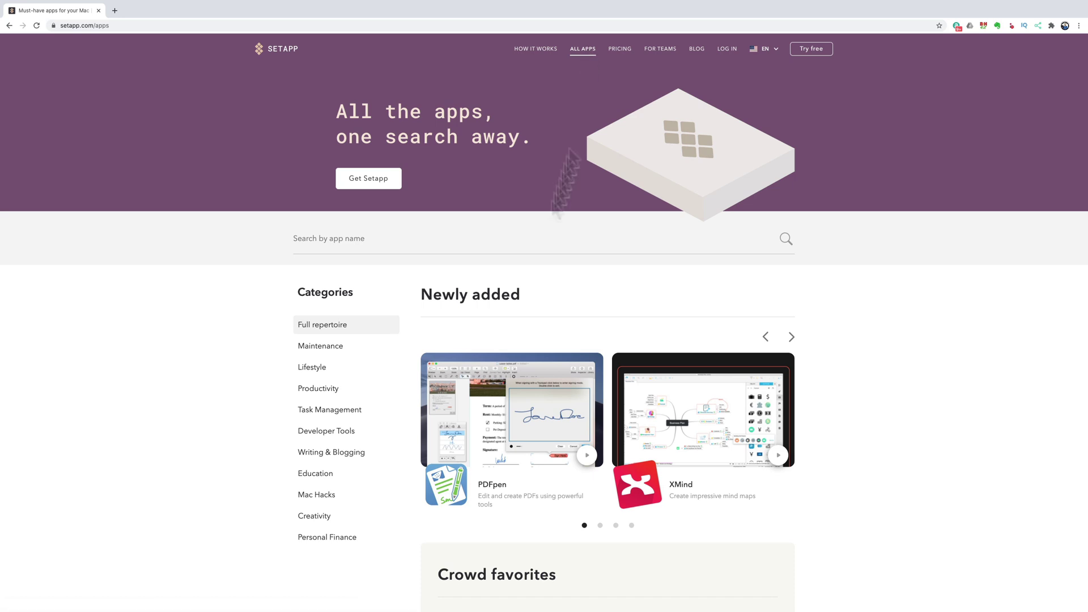
scroll(507, 367, down, 2)
scroll(507, 368, down, 3)
scroll(507, 367, down, 3)
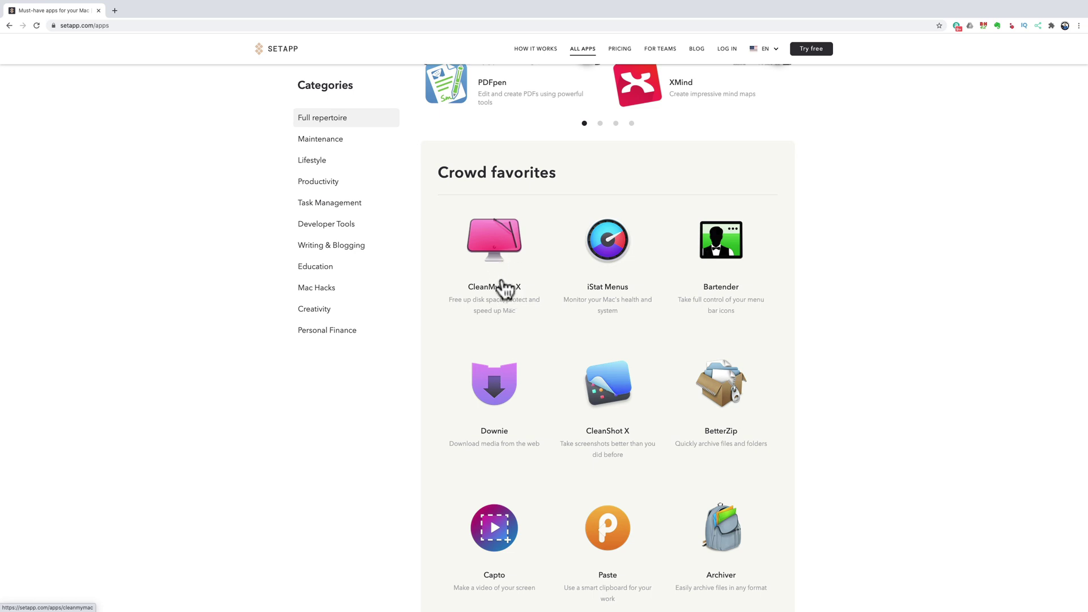
scroll(504, 289, down, 3)
scroll(504, 289, down, 6)
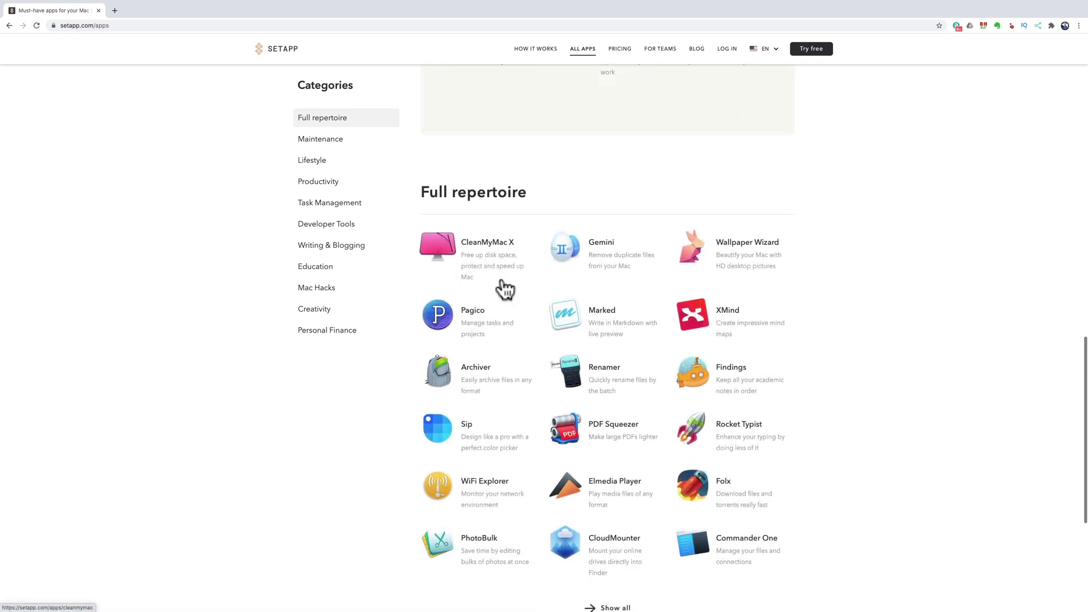
scroll(502, 281, down, 3)
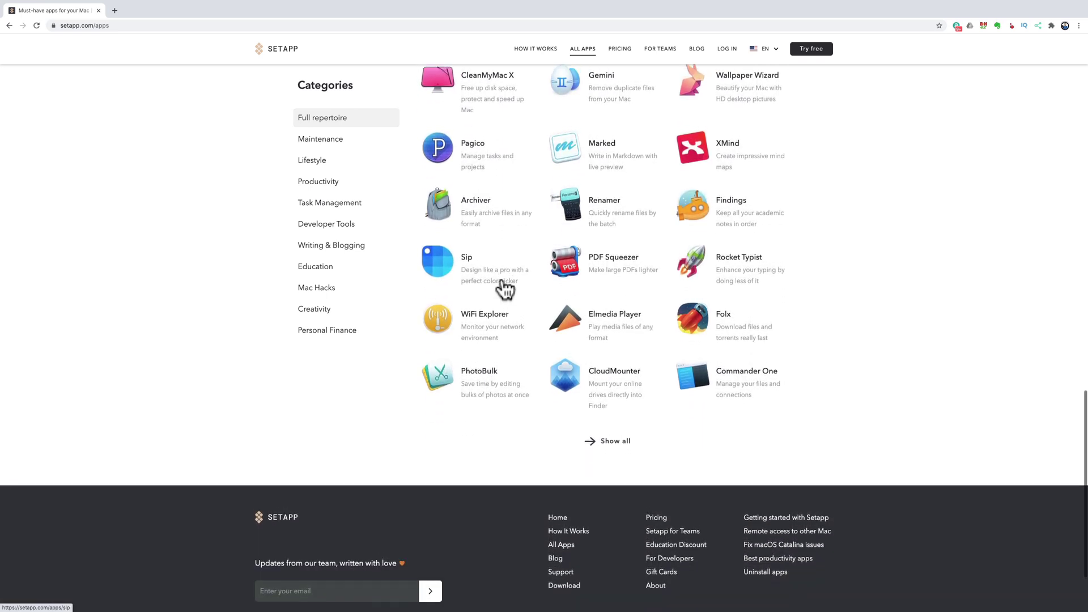
scroll(504, 289, up, 3)
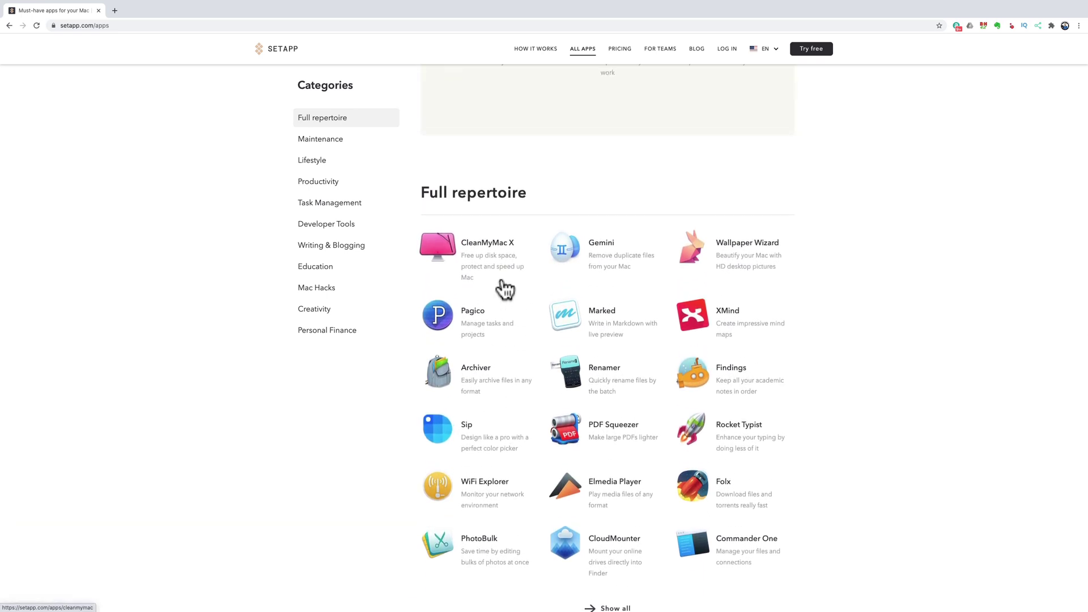
scroll(504, 286, up, 11)
scroll(501, 277, up, 4)
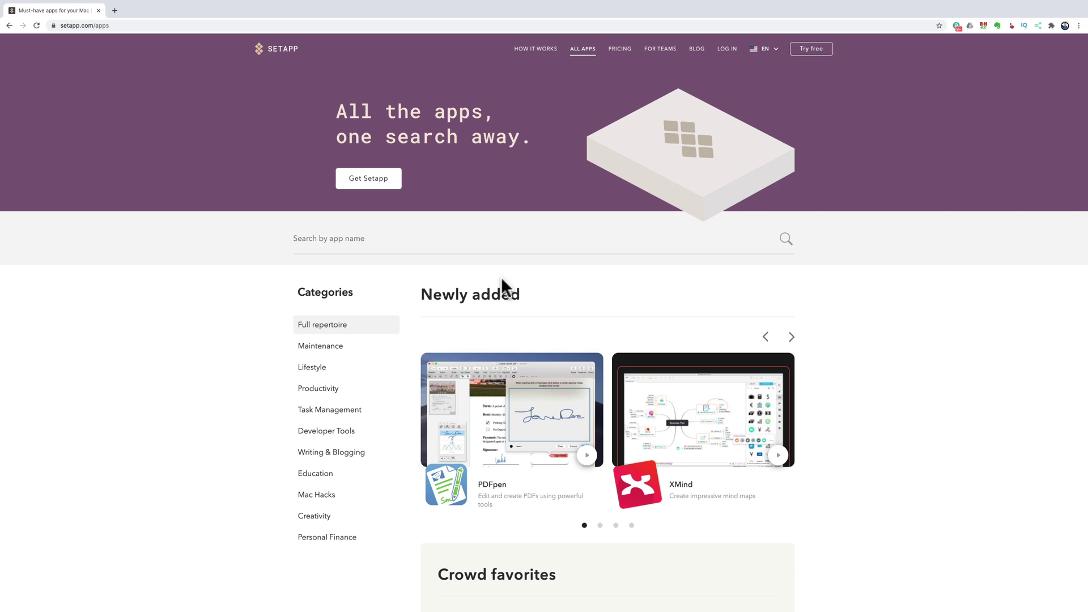
- Open Setapp's pricing page
click(627, 51)
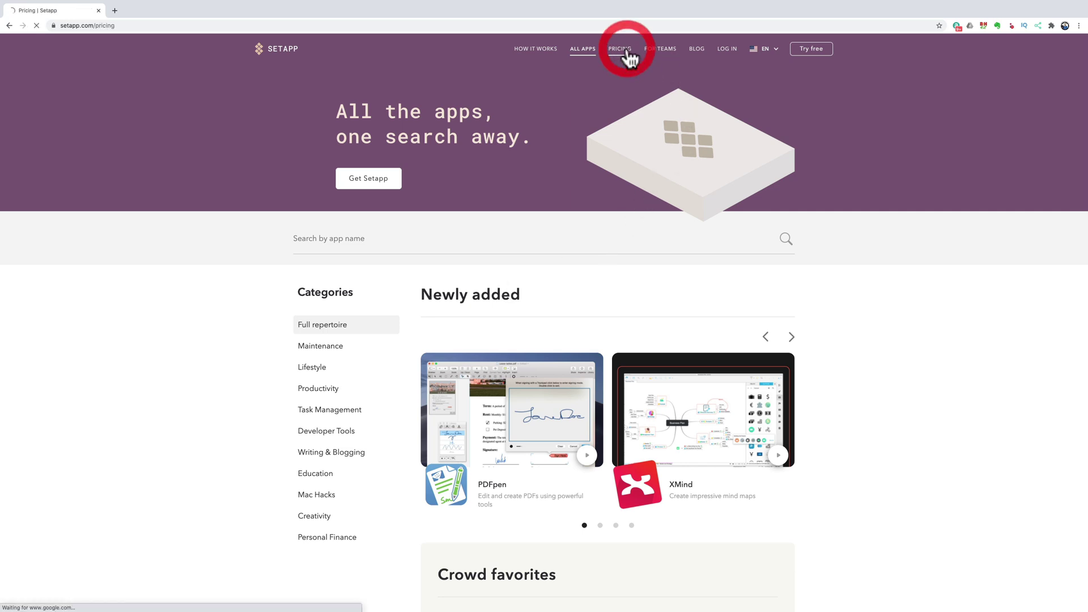